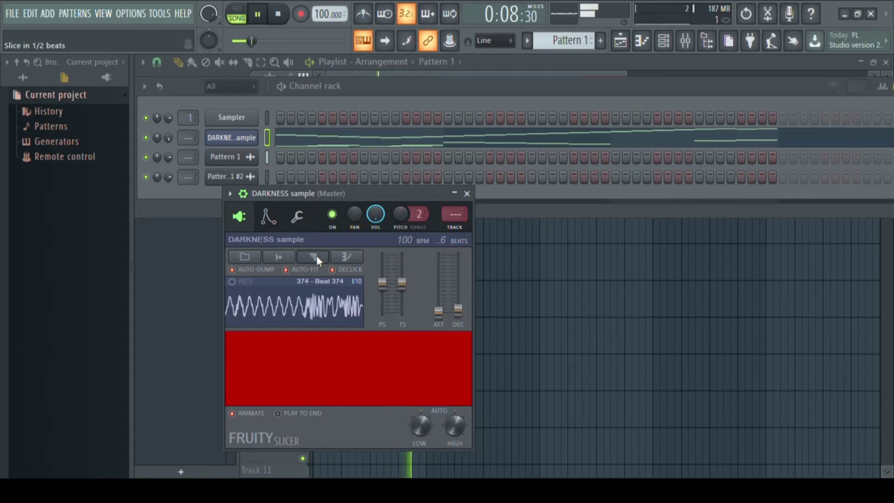
Step: Slice the DARKNESS sample in 1/2 beats in Fruity Slicer
{"action": "left_click", "coordinate": [314, 256]}
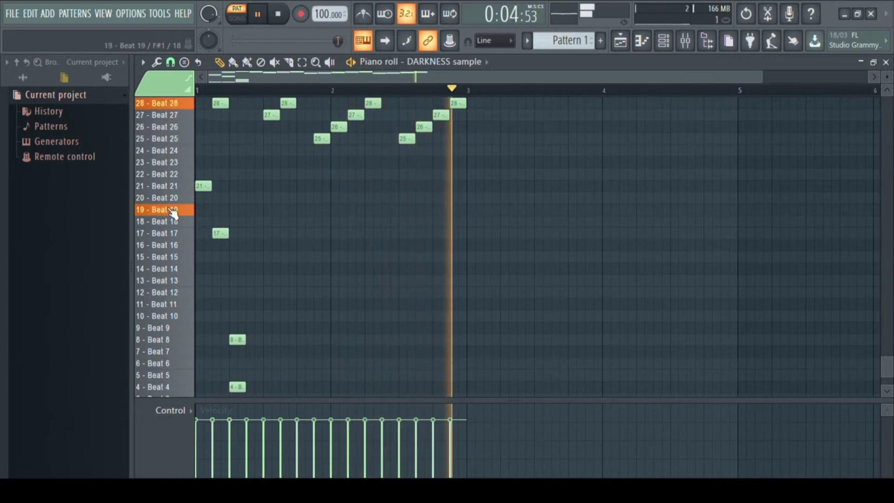
Step: Restart playback and shift the slice notes around bar 2 later, lowering the Beat 17 note to Beat 16 and the second Beat 19 note to Beat 18
{"action": "key", "text": "space"}
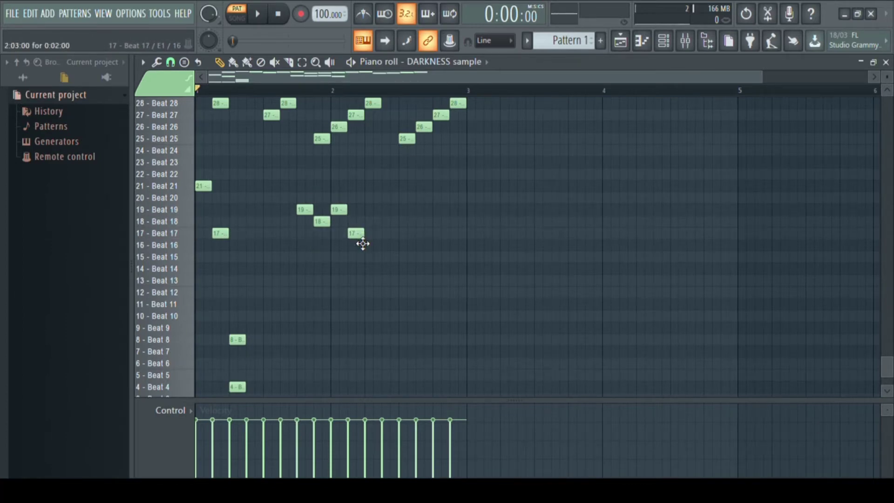
{"action": "key", "text": "space"}
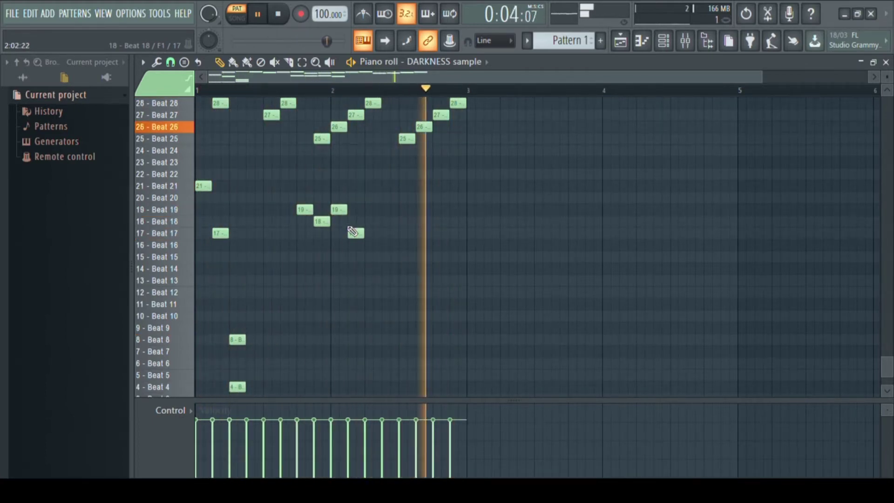
{"action": "left_click_drag", "start_coordinate": [367, 243], "coordinate": [395, 261]}
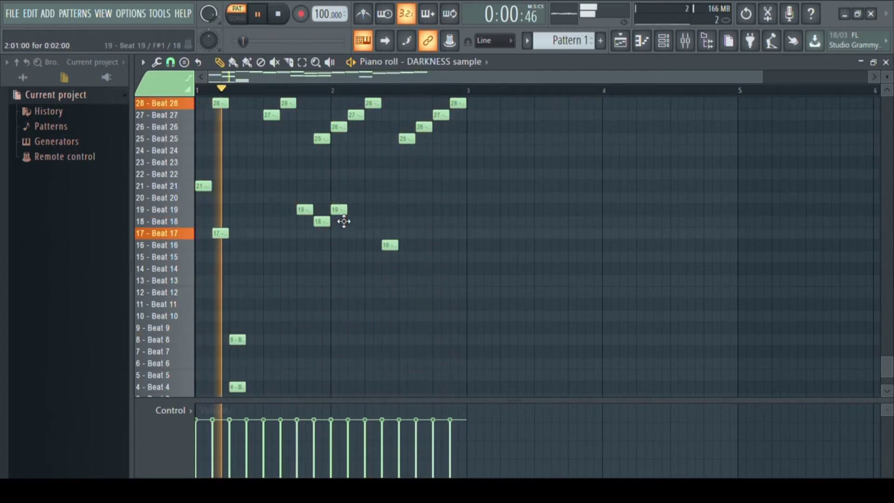
{"action": "left_click_drag", "start_coordinate": [345, 222], "coordinate": [376, 236]}
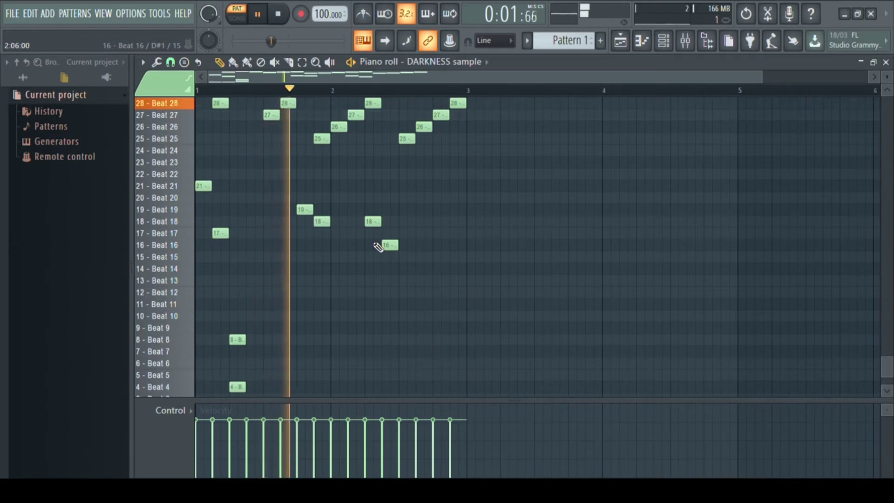
{"action": "mouse_move", "coordinate": [328, 231]}
{"action": "left_mouse_down"}
{"action": "mouse_move", "coordinate": [343, 231]}
{"action": "mouse_move", "coordinate": [336, 233]}
{"action": "left_mouse_up"}
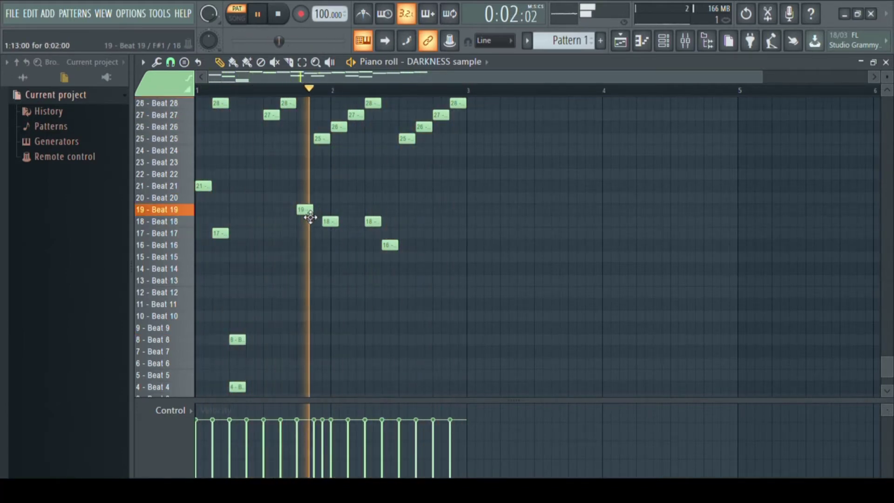
Step: Add slice notes on Beat 16 at 2:02:00 and on Beat 12 at 2:04:00
{"action": "left_click", "coordinate": [342, 246]}
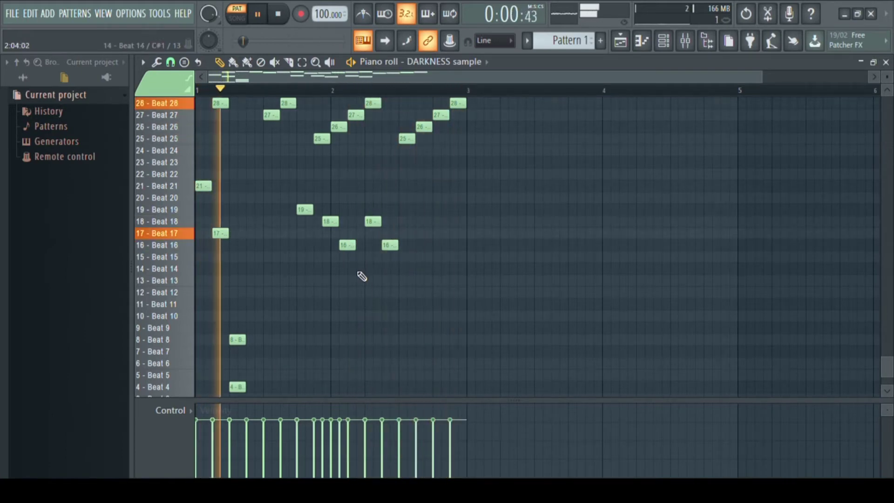
{"action": "left_click", "coordinate": [360, 280]}
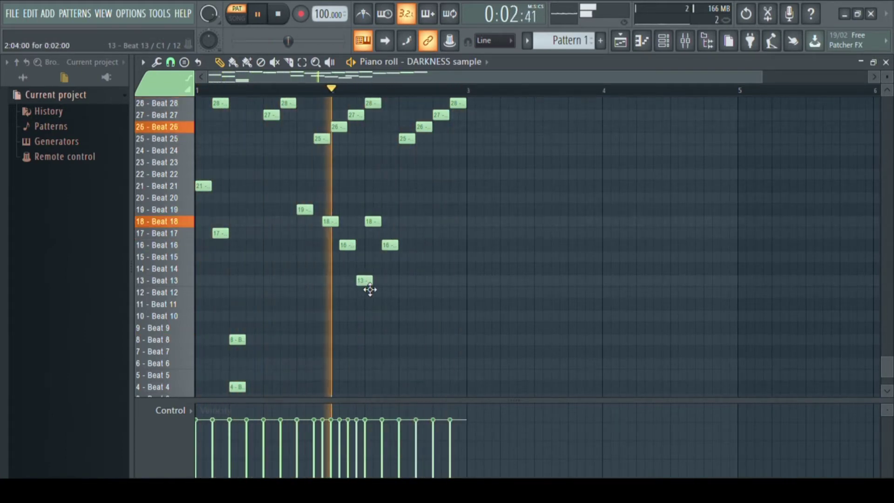
{"action": "left_click_drag", "start_coordinate": [370, 290], "coordinate": [370, 304]}
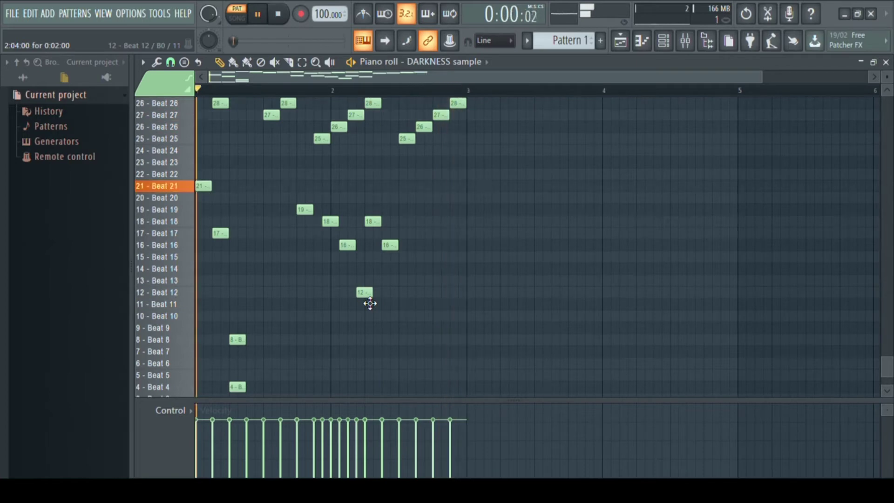
Step: Open the DARKNESS sample channel's Fruity Slicer window from the channel rack and show its volume envelope settings
{"action": "left_click", "coordinate": [664, 41]}
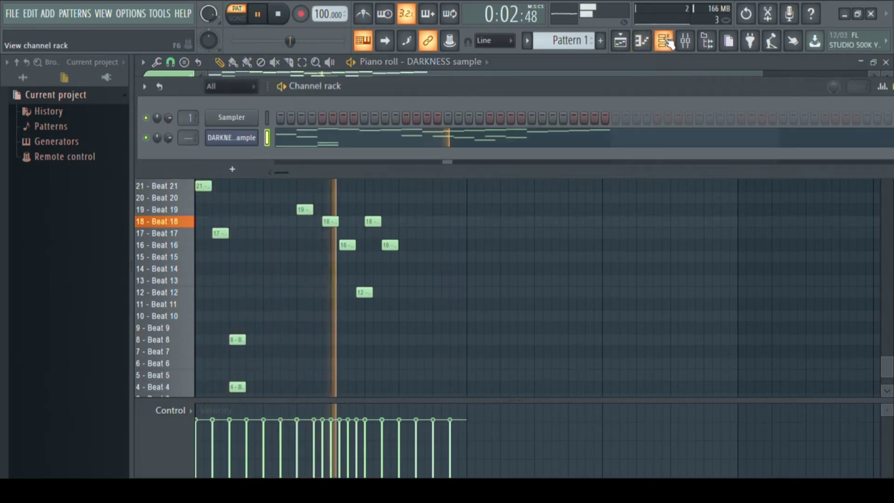
{"action": "left_click", "coordinate": [234, 139]}
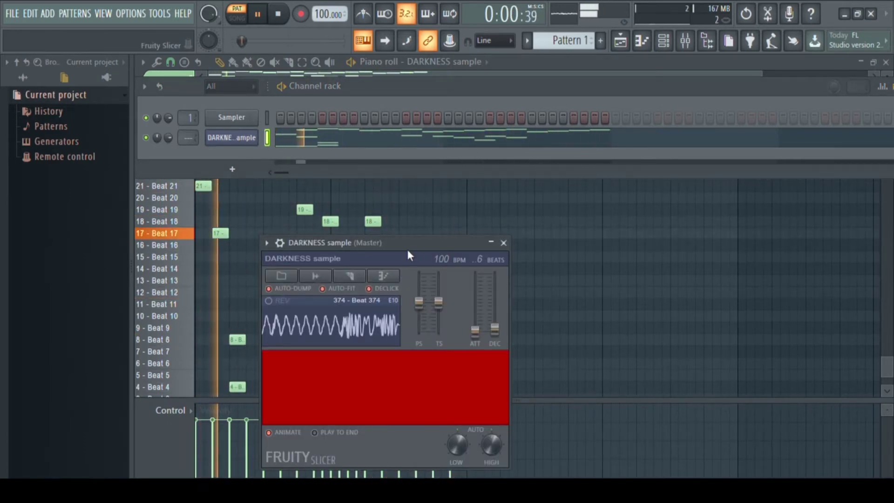
{"action": "left_click_drag", "start_coordinate": [404, 241], "coordinate": [401, 199]}
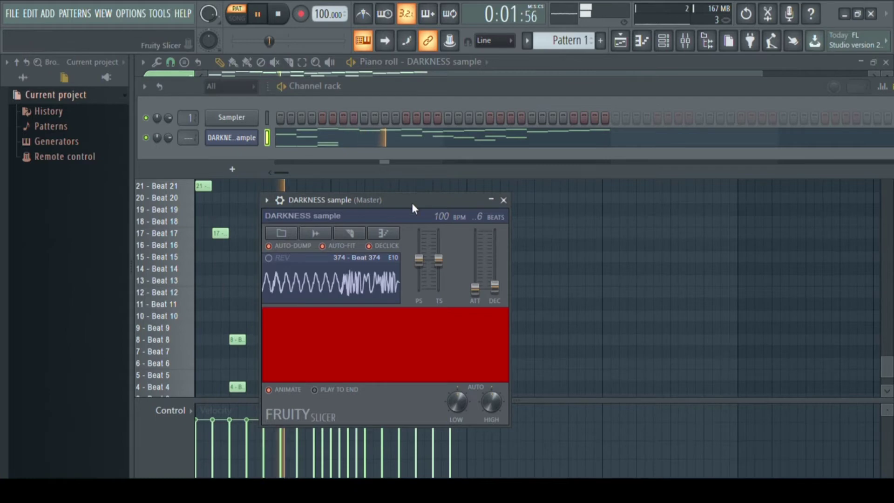
{"action": "left_click", "coordinate": [222, 144]}
{"action": "left_click", "coordinate": [224, 144]}
{"action": "left_click", "coordinate": [224, 144]}
{"action": "left_click", "coordinate": [225, 144]}
{"action": "left_click", "coordinate": [280, 201]}
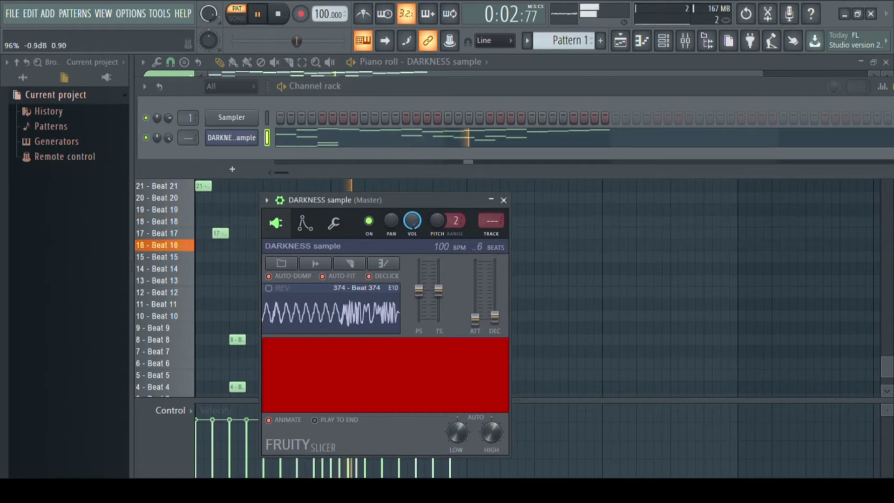
{"action": "left_click", "coordinate": [307, 224]}
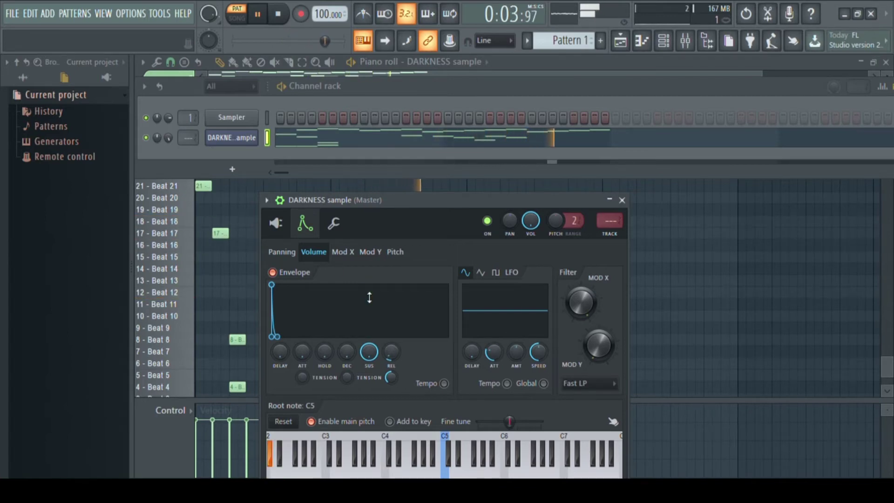
Step: Raise the volume envelope's hold and release to maximum and lower its sustain to zero
{"action": "left_click_drag", "start_coordinate": [302, 351], "coordinate": [302, 333]}
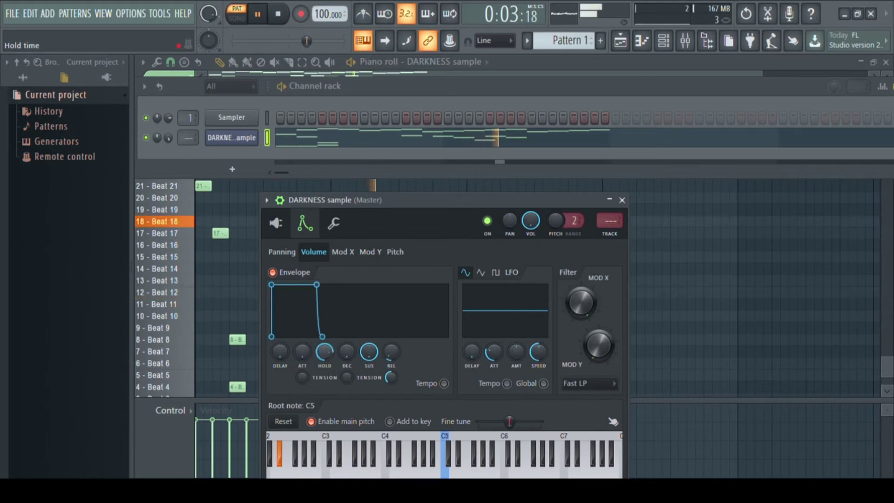
{"action": "left_click_drag", "start_coordinate": [345, 356], "coordinate": [345, 312]}
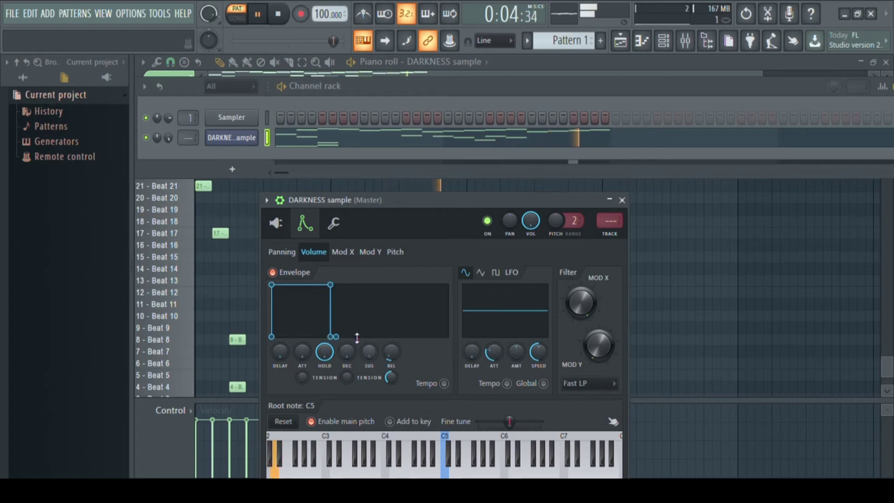
{"action": "left_click_drag", "start_coordinate": [353, 351], "coordinate": [353, 345]}
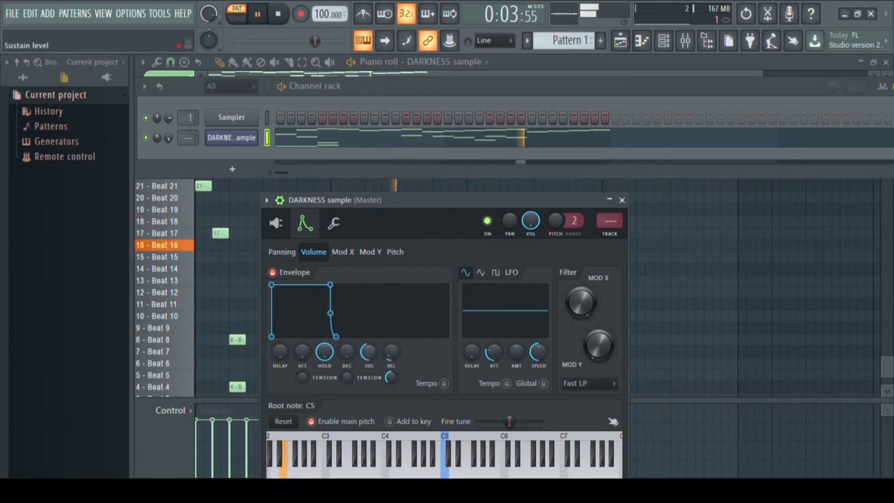
{"action": "left_click_drag", "start_coordinate": [391, 352], "coordinate": [391, 344]}
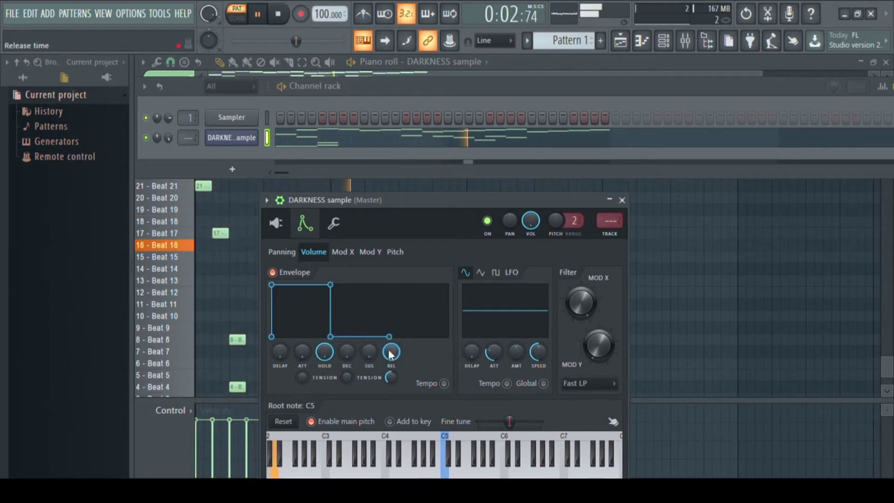
Step: Add a short attack to the volume envelope, shorten its hold, raise its sustain partway, and minimize the sample window
{"action": "left_click", "coordinate": [337, 225]}
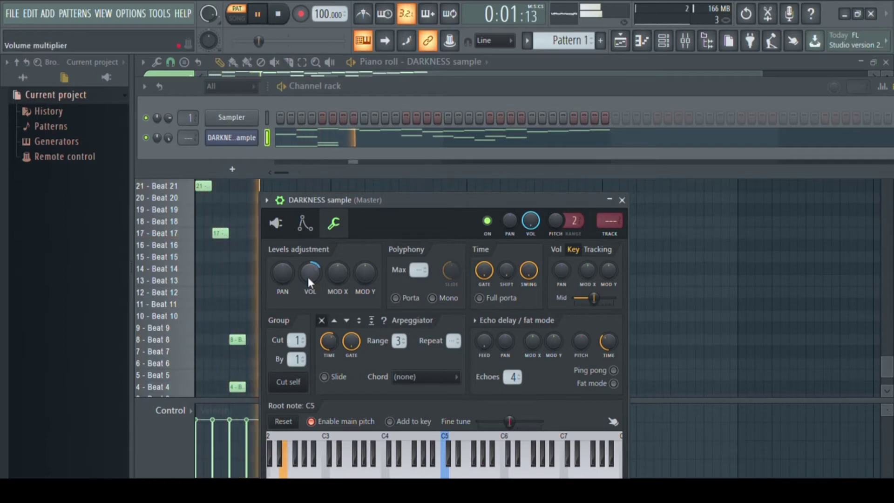
{"action": "left_click", "coordinate": [305, 225]}
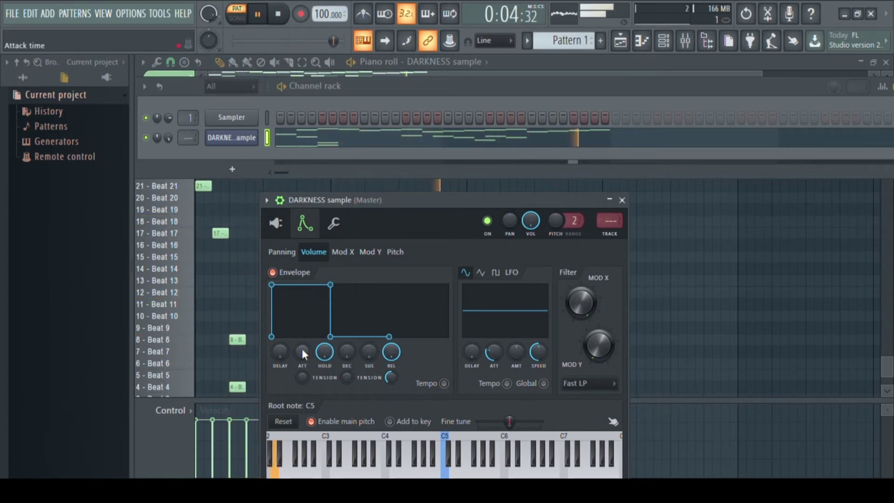
{"action": "left_click_drag", "start_coordinate": [302, 351], "coordinate": [337, 270]}
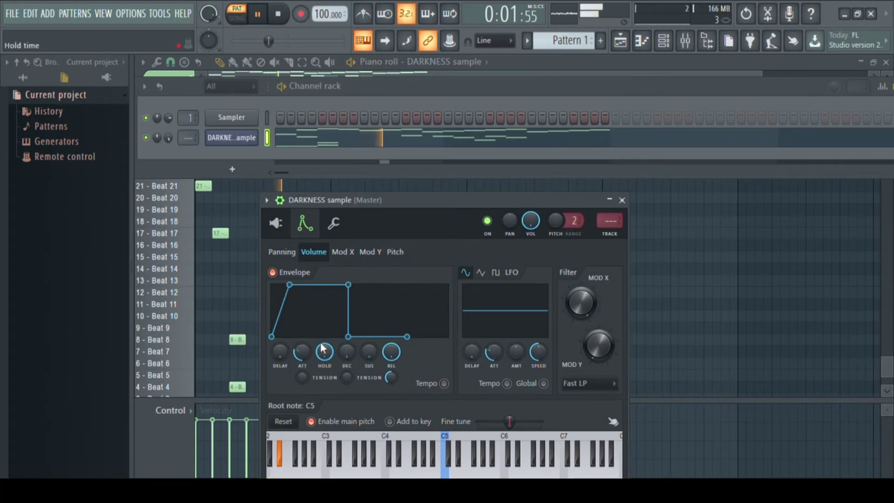
{"action": "left_click_drag", "start_coordinate": [324, 351], "coordinate": [340, 372]}
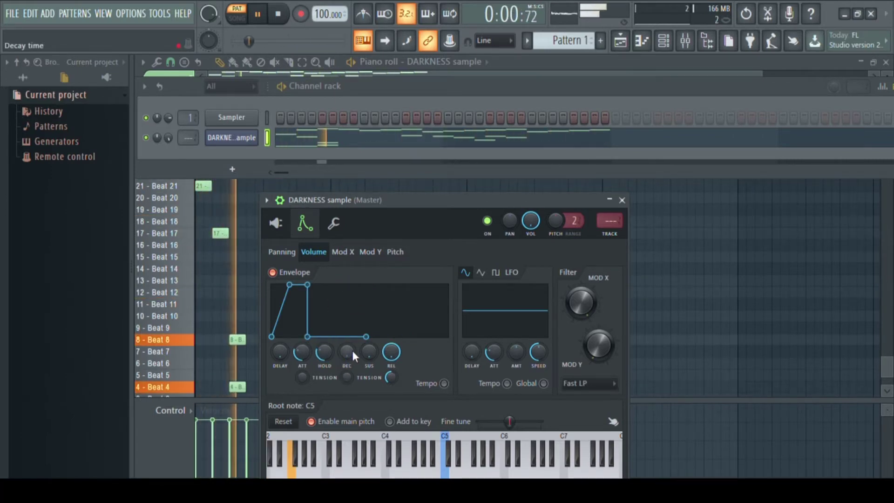
{"action": "left_click_drag", "start_coordinate": [369, 350], "coordinate": [407, 288]}
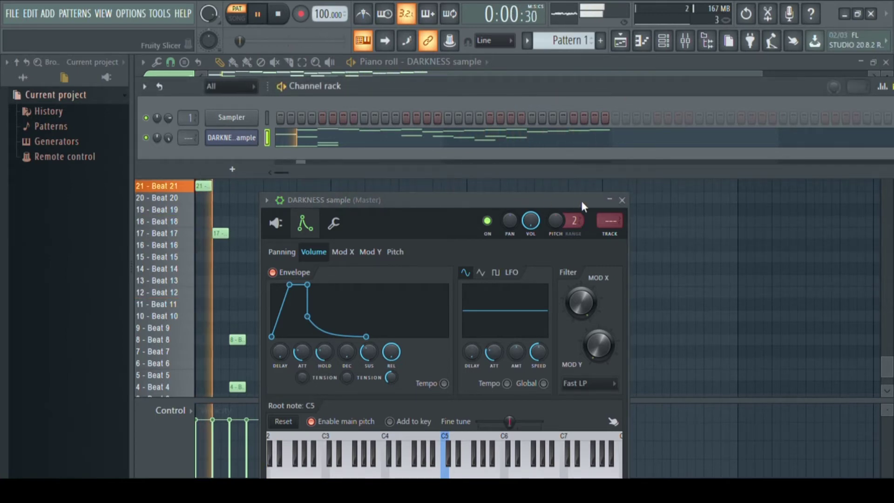
{"action": "left_click", "coordinate": [613, 200]}
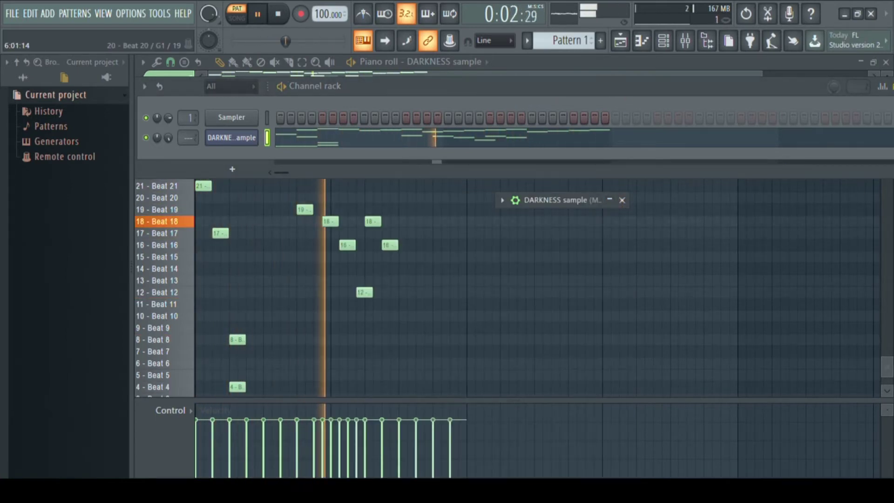
Step: Add a Beat 14 note at 1:04:00 and lengthen it up to the start of the Beat 19 note
{"action": "mouse_move", "coordinate": [890, 384]}
{"action": "left_mouse_down"}
{"action": "mouse_move", "coordinate": [888, 354]}
{"action": "mouse_move", "coordinate": [887, 374]}
{"action": "left_mouse_up"}
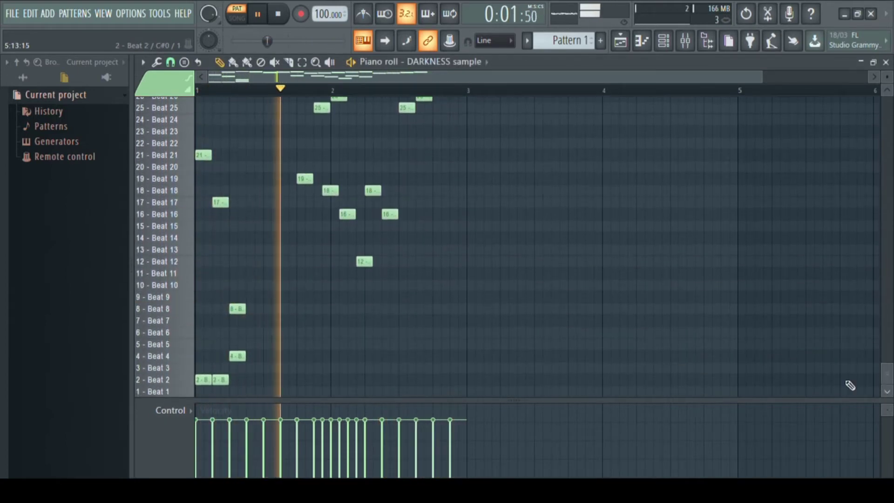
{"action": "key", "text": "space"}
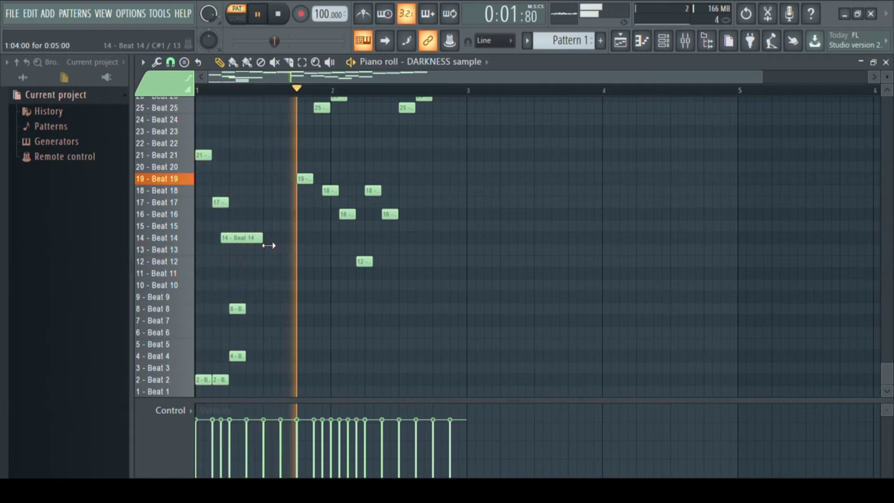
{"action": "left_click_drag", "start_coordinate": [268, 245], "coordinate": [302, 245]}
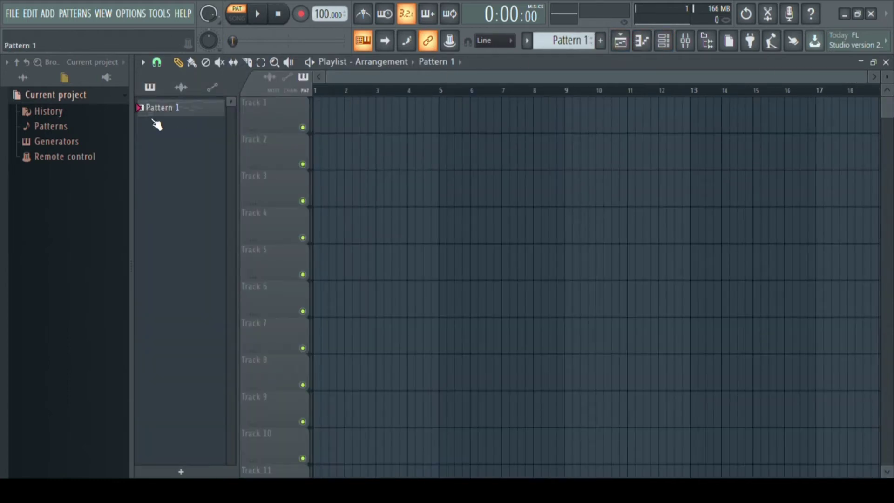
{"action": "left_click_drag", "start_coordinate": [155, 113], "coordinate": [313, 118]}
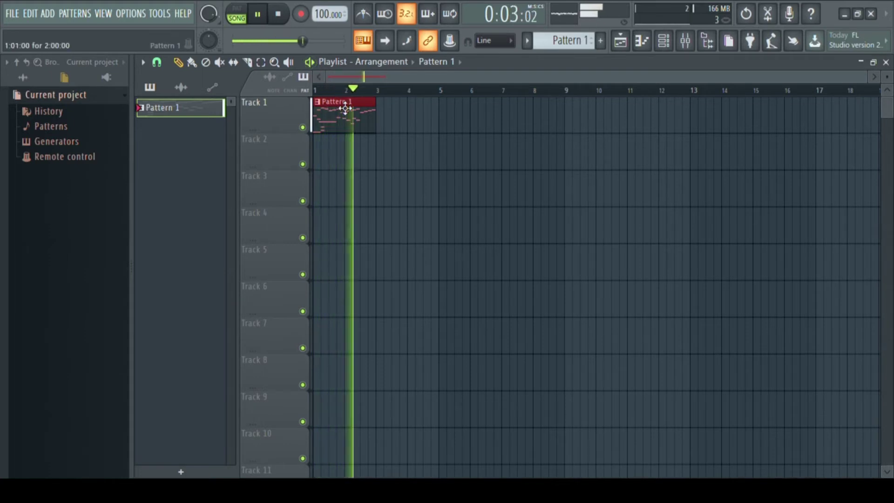
{"action": "left_click_drag", "start_coordinate": [343, 109], "coordinate": [224, 158]}
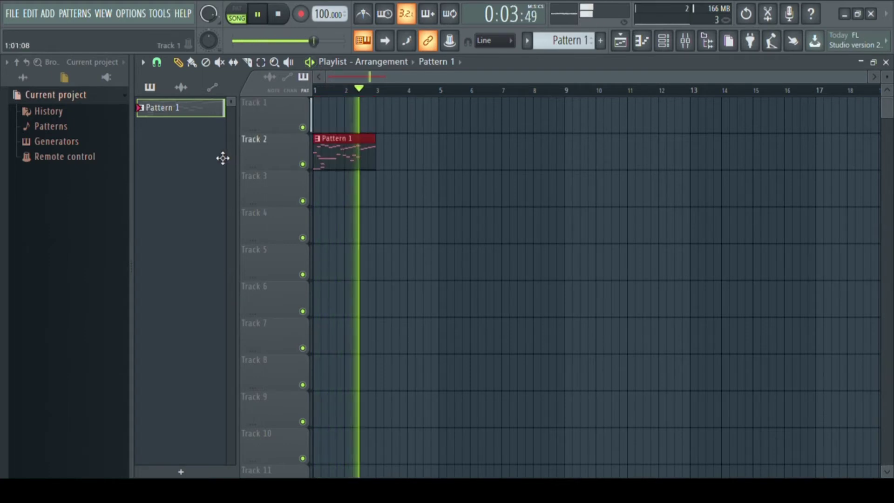
{"action": "right_click", "coordinate": [351, 149]}
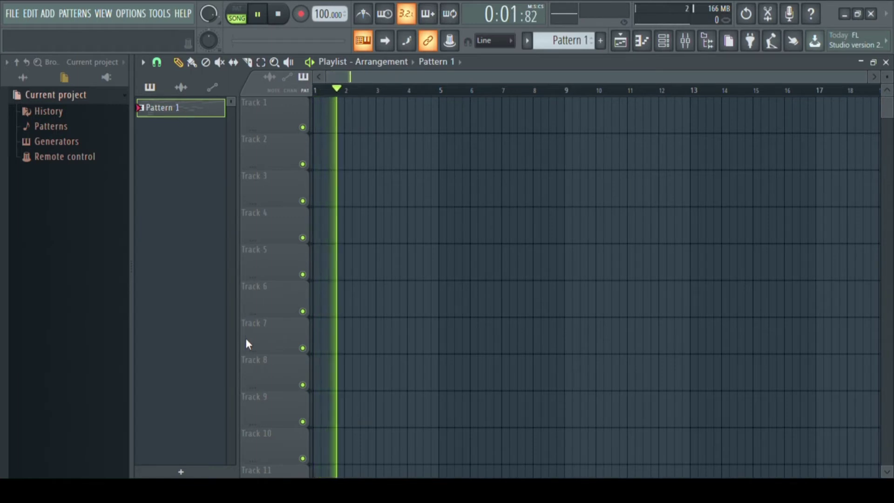
Step: Fill Track 1 up to bar 9 with four back-to-back copies of Pattern 1 rendered as an audio clip
{"action": "key", "text": "l"}
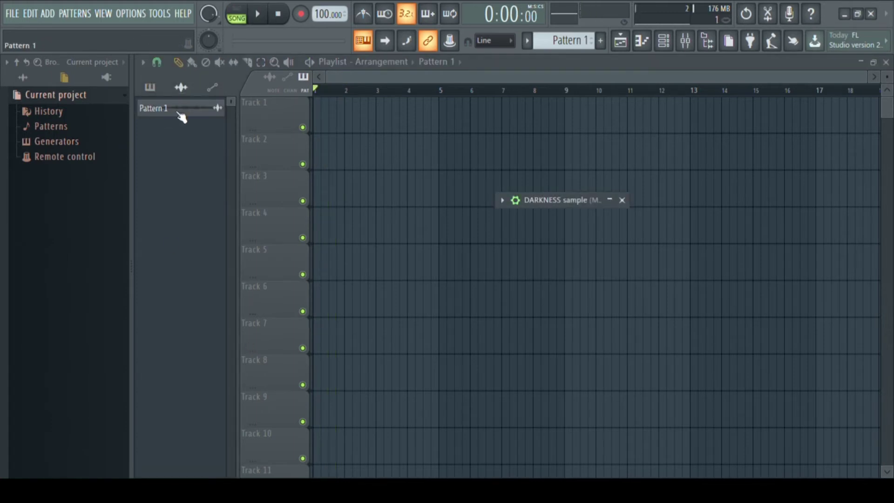
{"action": "left_click_drag", "start_coordinate": [169, 113], "coordinate": [321, 122]}
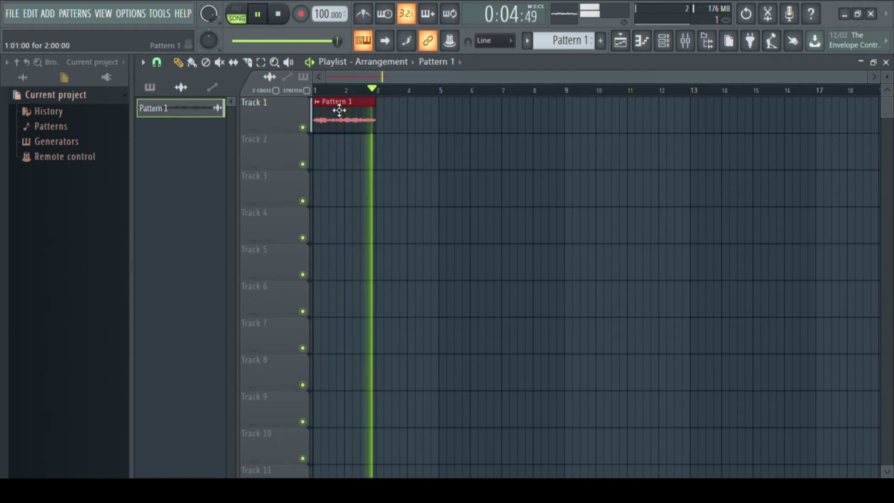
{"action": "key", "text": "ctrl+b"}
{"action": "key", "text": "ctrl+b"}
{"action": "key", "text": "ctrl+b"}
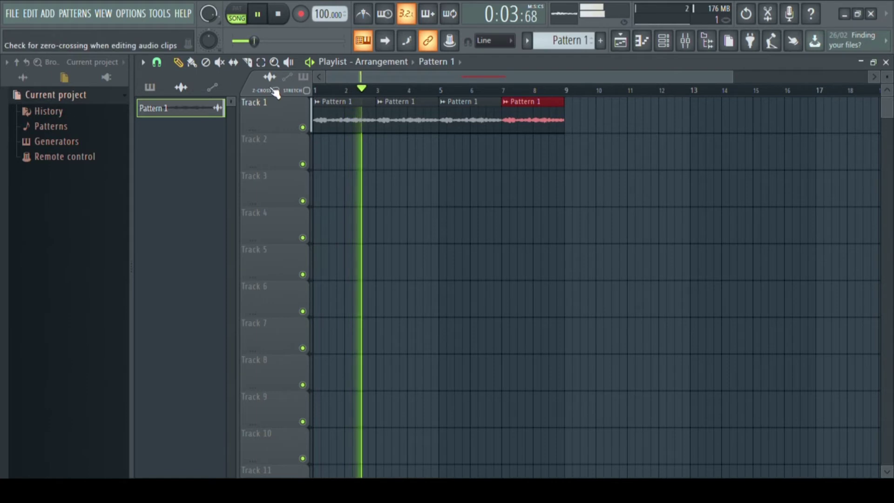
Step: Open Pattern 1 in the piano roll, delete all its notes and clear the time selection
{"action": "left_click", "coordinate": [155, 92]}
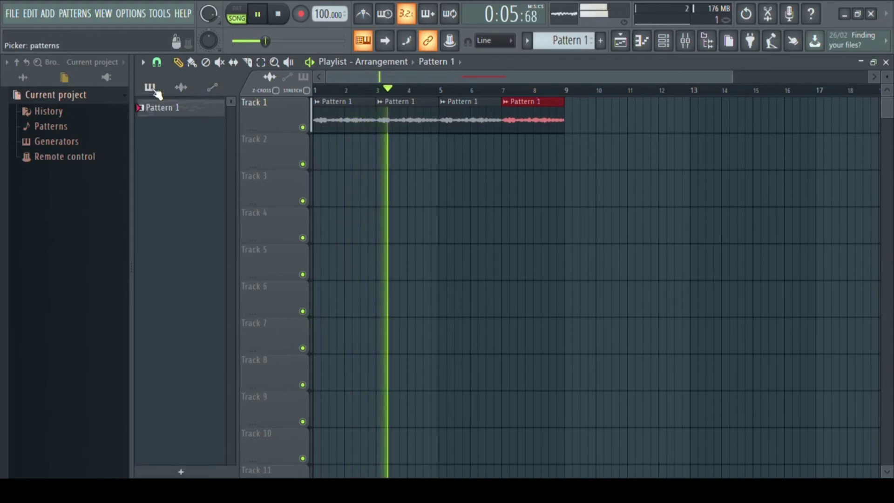
{"action": "double_click", "coordinate": [174, 110]}
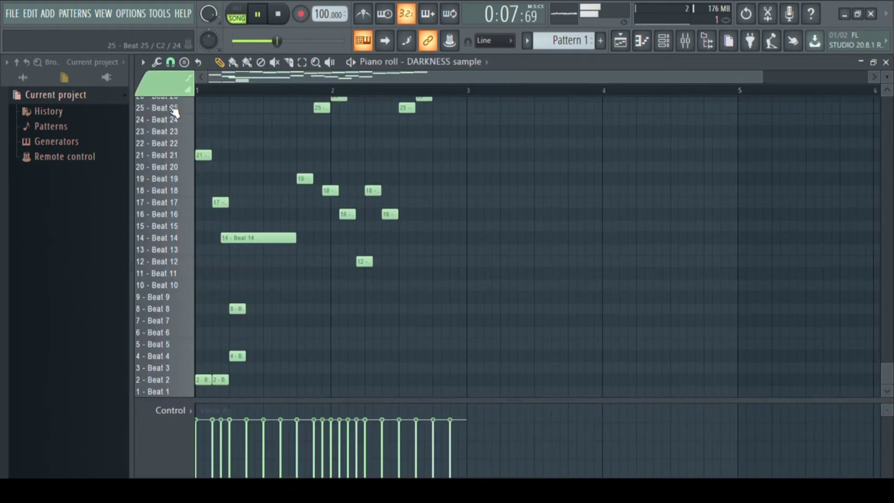
{"action": "left_click_drag", "start_coordinate": [889, 373], "coordinate": [889, 334]}
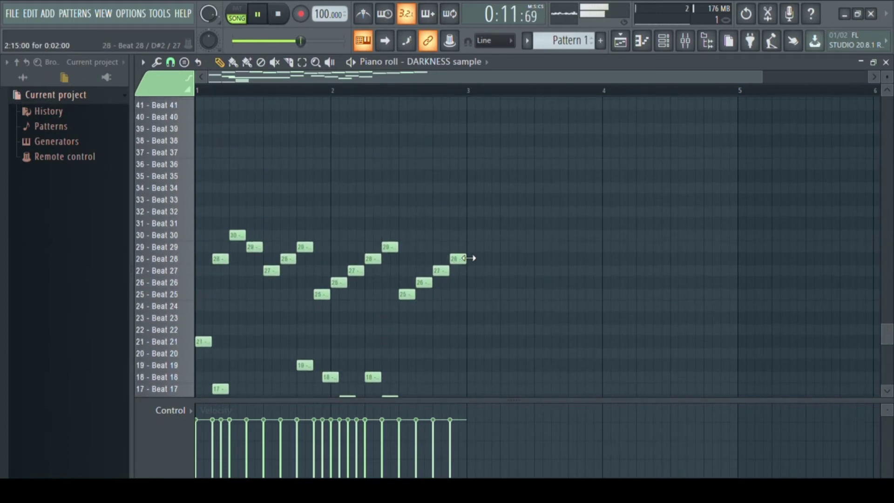
{"action": "key", "text": "ctrl+a"}
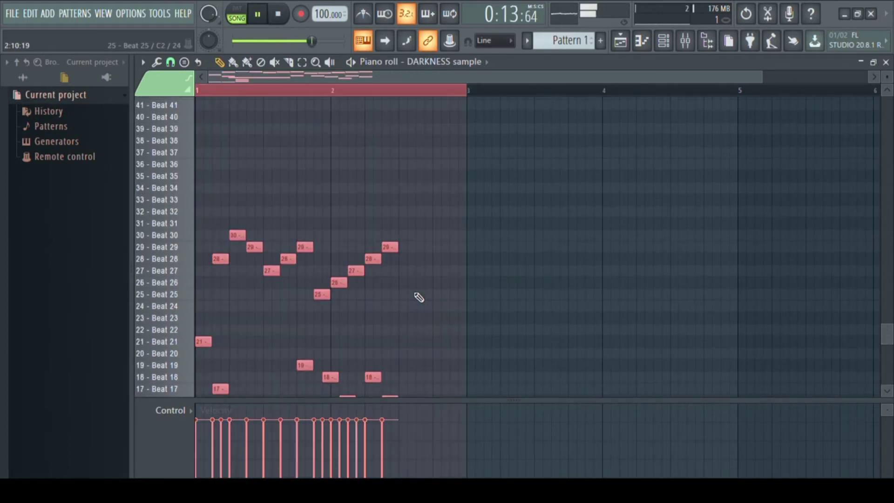
{"action": "key", "text": "Delete"}
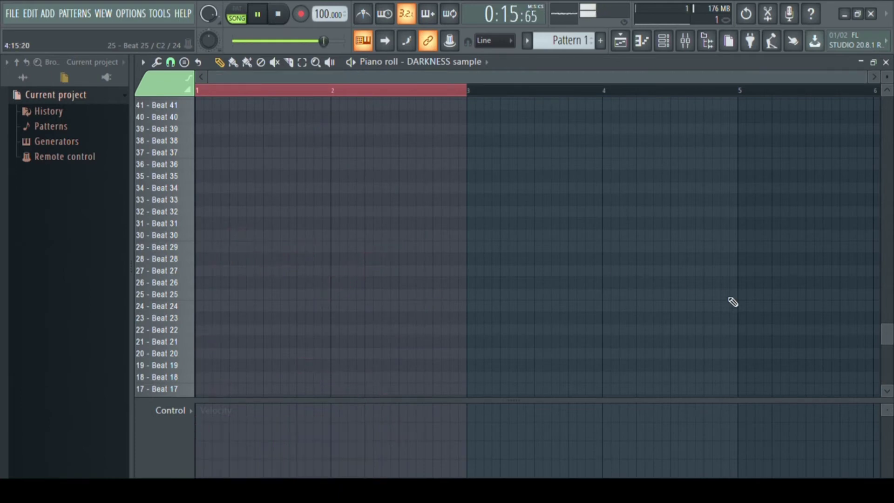
{"action": "key", "text": "ctrl+d"}
Step: Place a rising staircase of four-step notes from Beat 1 at 1:01:00 to Beat 12 at 3:13:00 and play it in pattern mode
{"action": "left_click_drag", "start_coordinate": [890, 350], "coordinate": [889, 387]}
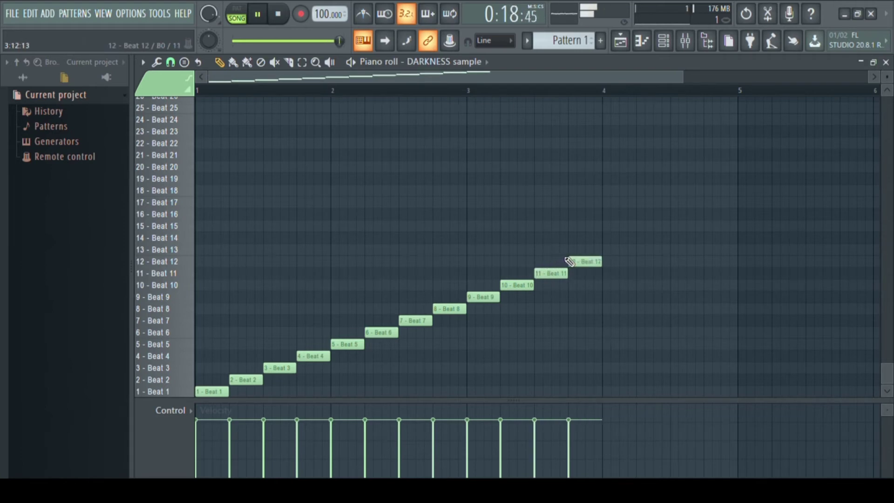
{"action": "left_click", "coordinate": [348, 64]}
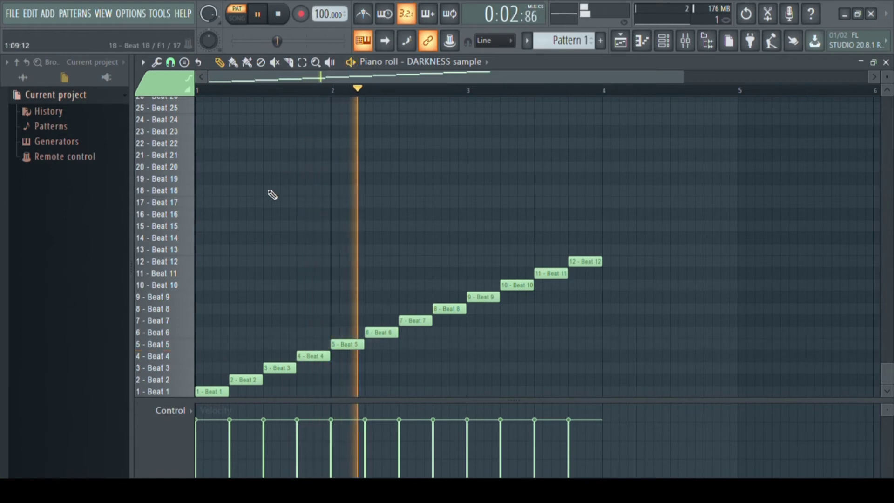
{"action": "key", "text": "space"}
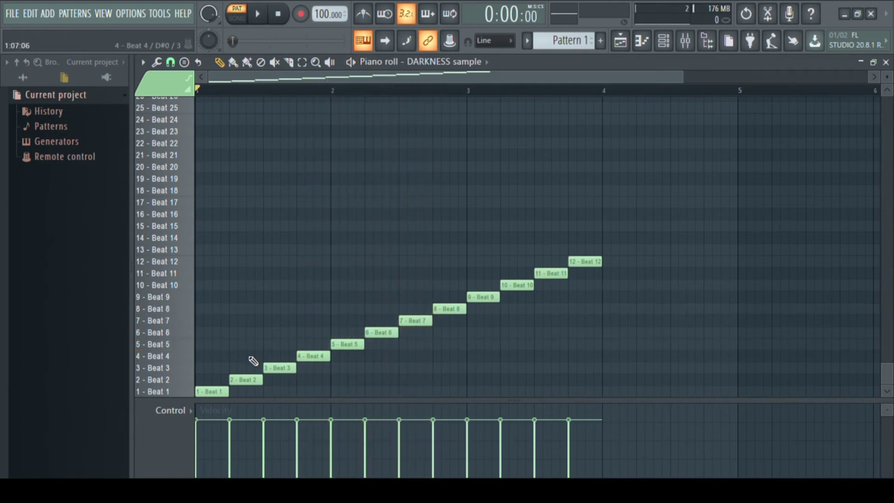
Step: Move the Beat 2 note to 1:03:00 and the Beat 3 note to 1:05:00, and listen to the opening
{"action": "key", "text": "space"}
{"action": "key", "text": "space"}
{"action": "key", "text": "space"}
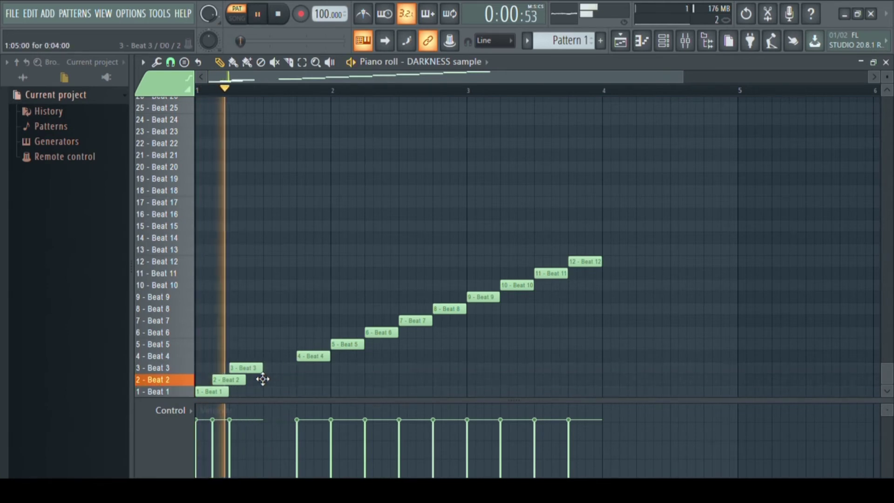
{"action": "key", "text": "space"}
{"action": "key", "text": "space"}
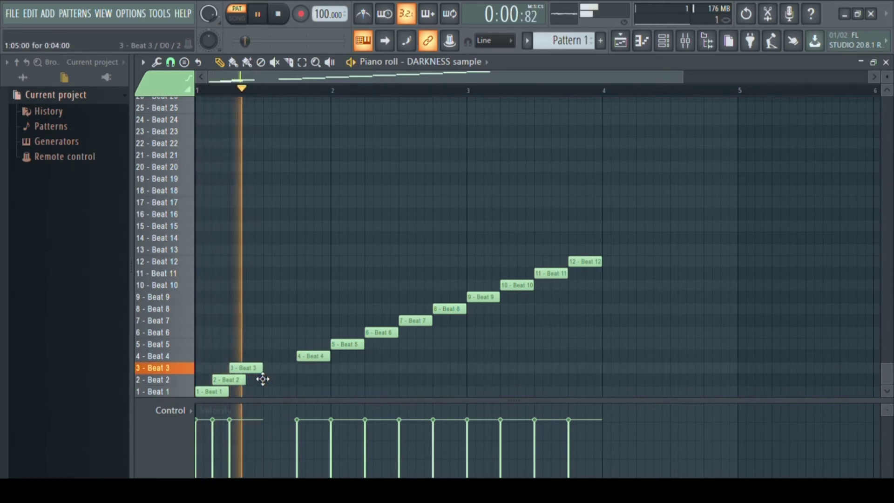
{"action": "key", "text": "space"}
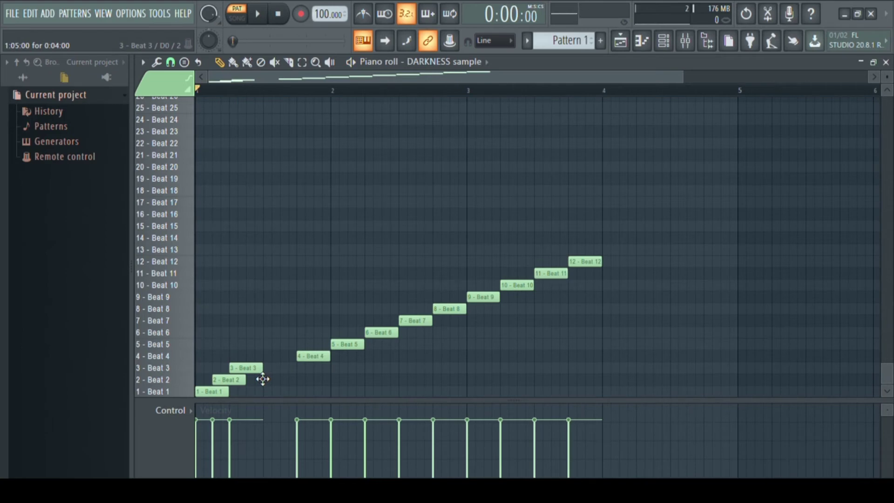
Step: Move the Beat 2 note to 1:04:00 and repeat the phrase with Beat 1 at 1:09:00, Beat 2 at 1:12:00 and Beat 3 at 1:13:00
{"action": "key", "text": "space"}
{"action": "key", "text": "space"}
{"action": "key", "text": "space"}
{"action": "key", "text": "space"}
{"action": "key", "text": "space"}
{"action": "key", "text": "space"}
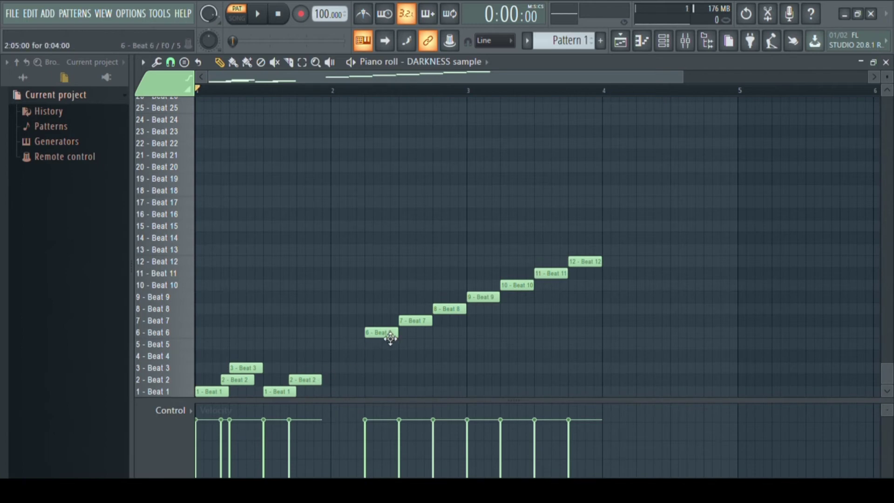
{"action": "key", "text": "space"}
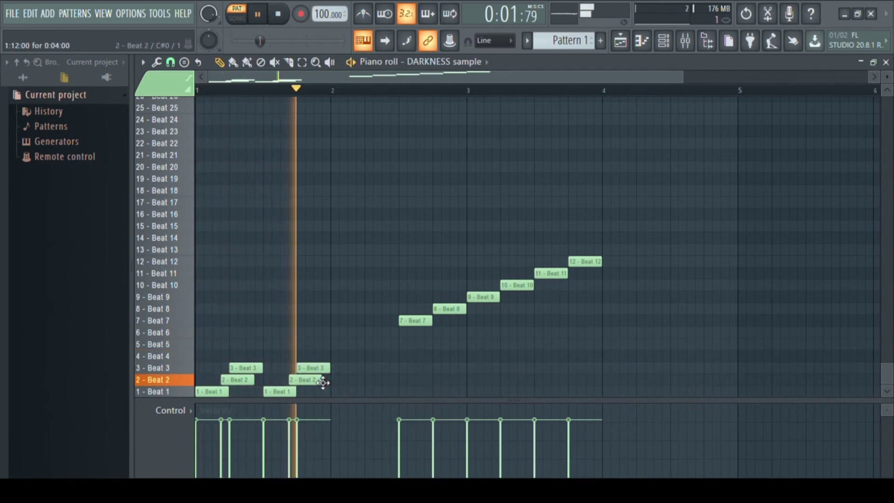
Step: Place descending Beat 8 to Beat 5 notes across bar 2, plus rising two-step notes from Beat 20 at 2:03:00 to Beat 25 at 2:13:00
{"action": "key", "text": "space"}
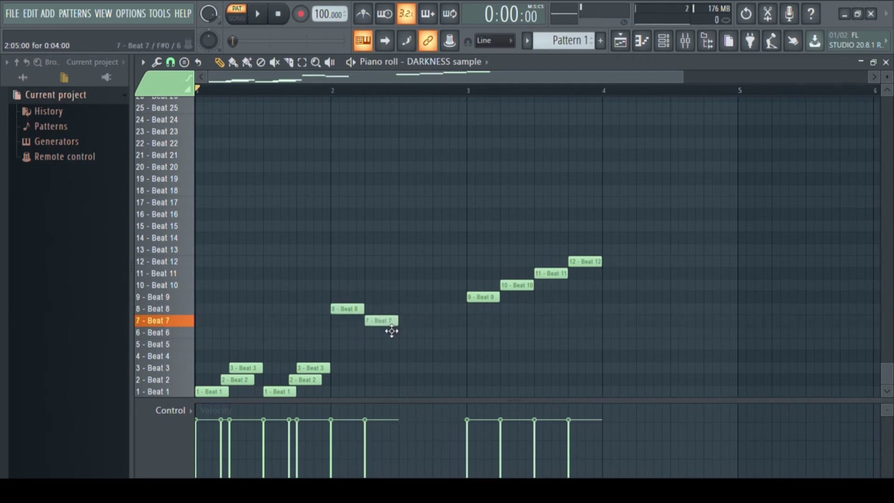
{"action": "left_click_drag", "start_coordinate": [488, 309], "coordinate": [421, 357]}
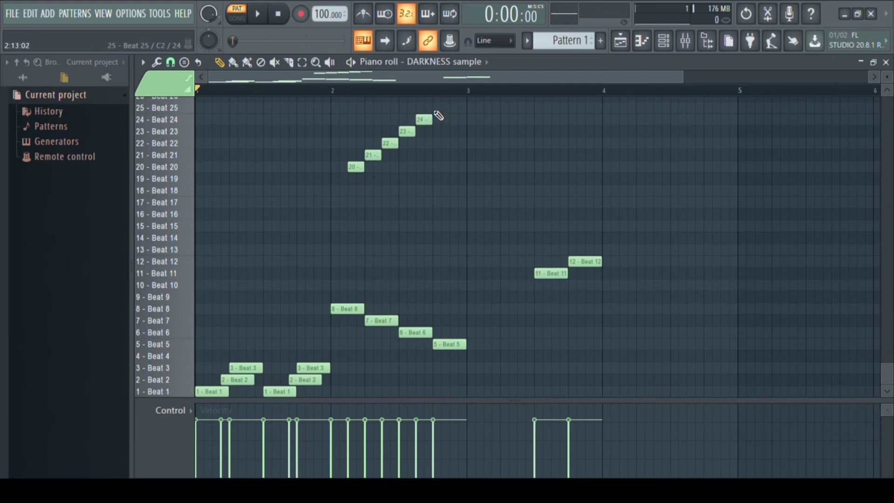
{"action": "key", "text": "space"}
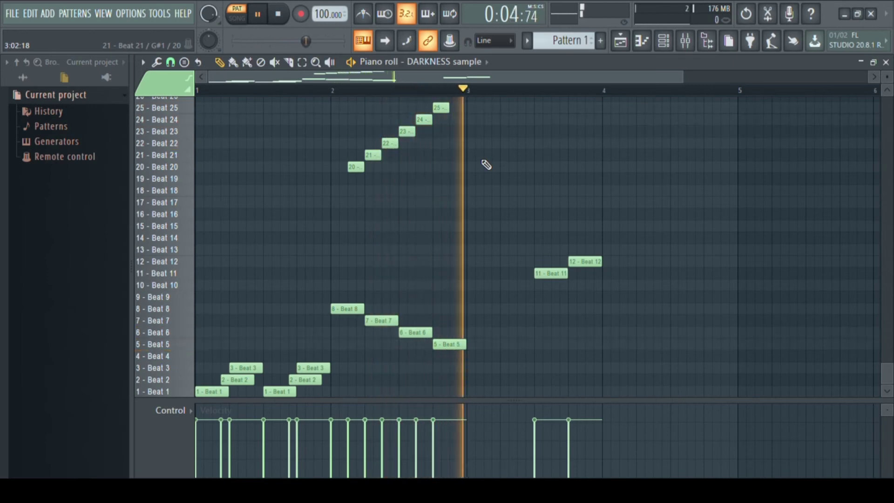
Step: Continue the rising run of short notes from Beat 26 at 2:15:00 to Beat 29 at 3:05:00
{"action": "scroll", "coordinate": [884, 375], "scroll_direction": "up", "scroll_amount": 2}
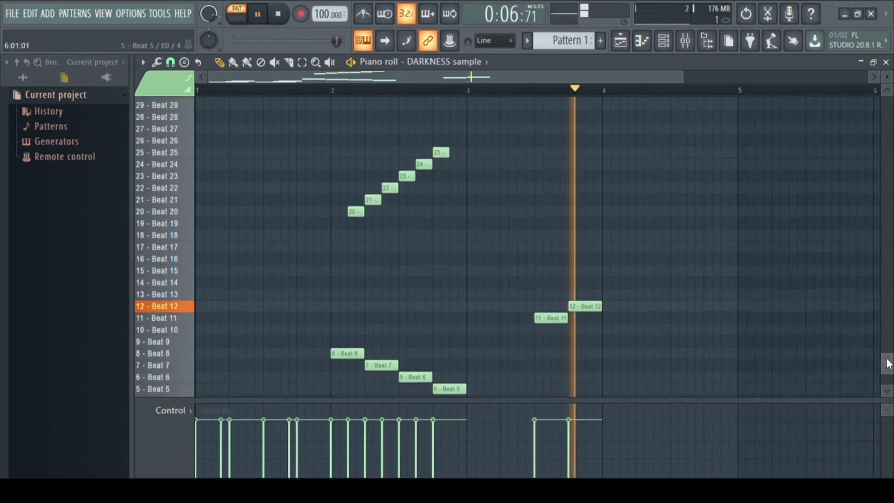
{"action": "left_click", "coordinate": [458, 143]}
{"action": "left_click", "coordinate": [474, 130]}
{"action": "left_click", "coordinate": [491, 118]}
{"action": "left_click", "coordinate": [508, 107]}
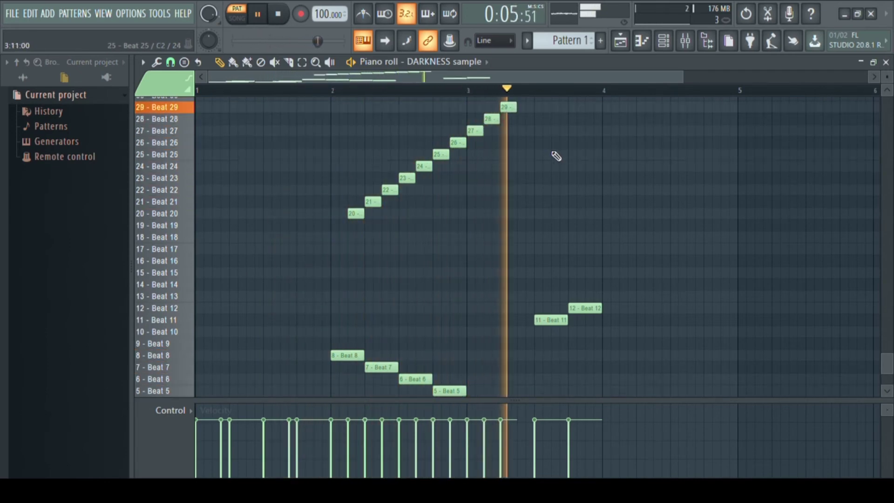
Step: Extend the short-note run backward from Beat 19 at 2:01:00 down to Beat 16 at 1:11:00
{"action": "left_click", "coordinate": [337, 225]}
{"action": "left_click", "coordinate": [317, 237]}
{"action": "left_click", "coordinate": [298, 251]}
{"action": "left_click", "coordinate": [284, 261]}
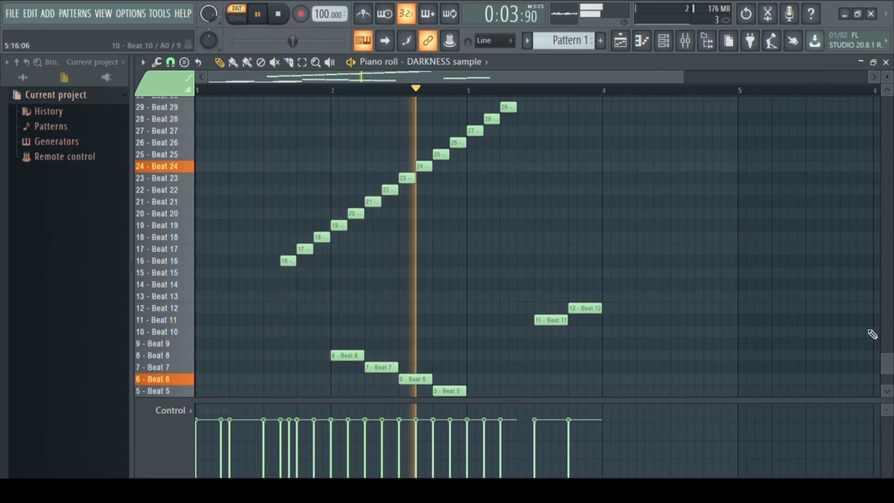
Step: Continue the run upward to the end of bar 3, from Beat 30 at 3:07:00 to Beat 34 at 3:15:00
{"action": "left_click_drag", "start_coordinate": [887, 365], "coordinate": [888, 345]}
{"action": "left_click", "coordinate": [525, 191]}
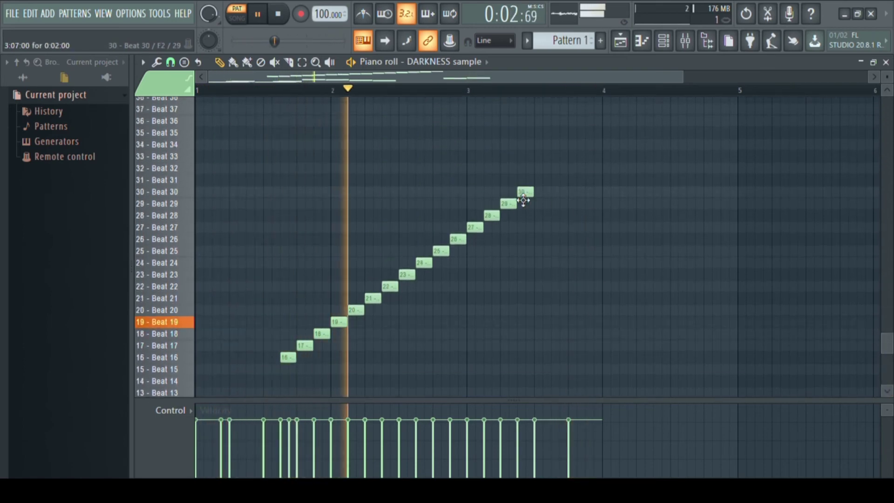
{"action": "left_click", "coordinate": [542, 180]}
{"action": "left_click", "coordinate": [560, 168]}
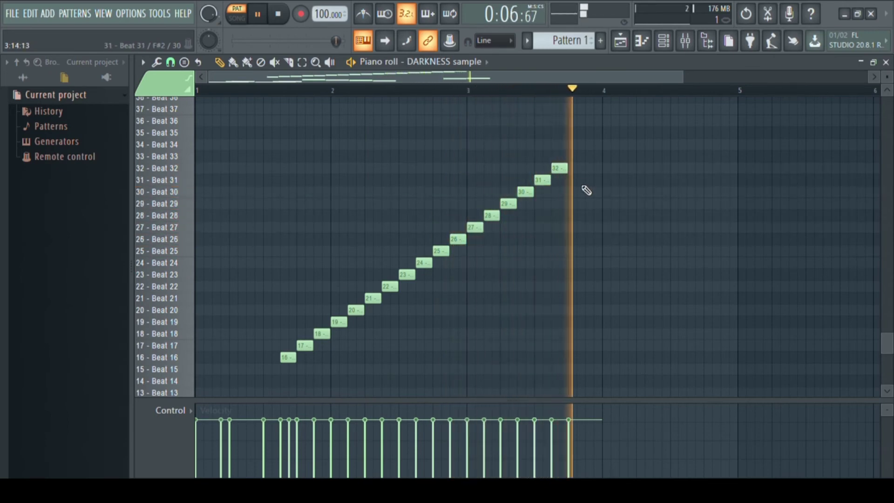
{"action": "left_click", "coordinate": [576, 158]}
{"action": "left_click", "coordinate": [592, 144]}
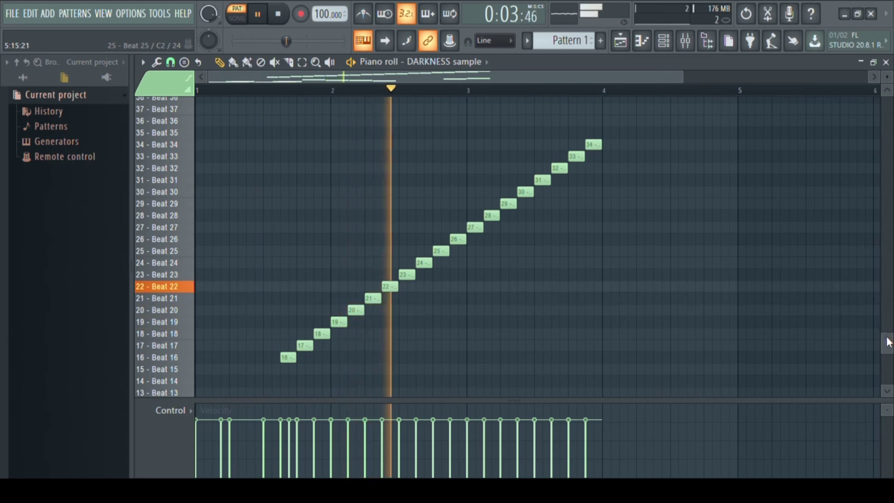
Step: Lower the run's last two notes, the Beat 33 note to Beat 31 and the Beat 34 note to Beat 32
{"action": "left_click_drag", "start_coordinate": [886, 344], "coordinate": [890, 375]}
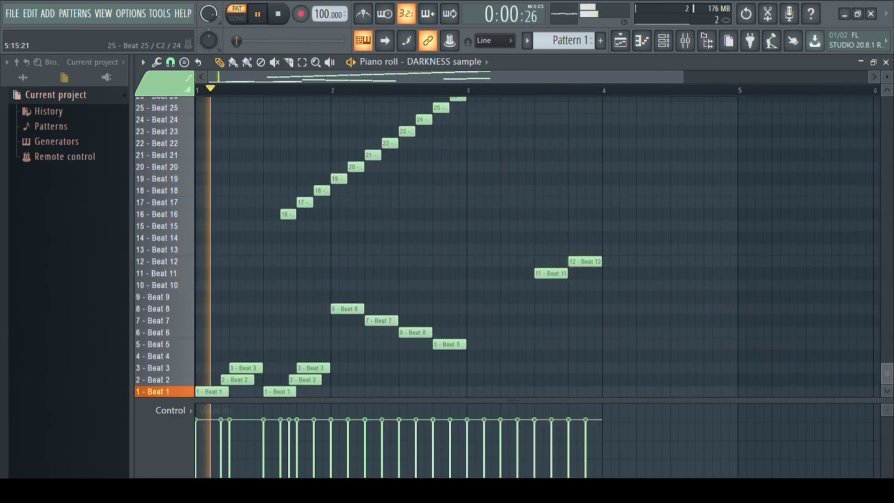
{"action": "left_click_drag", "start_coordinate": [887, 376], "coordinate": [887, 343]}
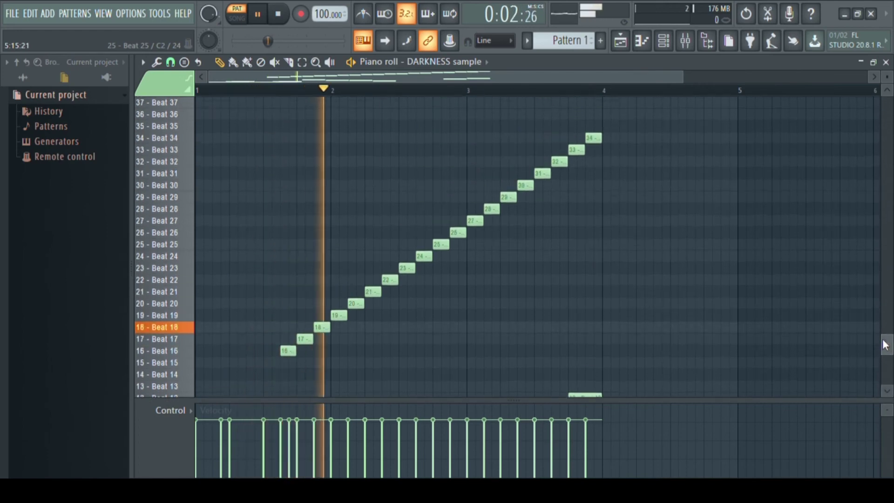
{"action": "left_click_drag", "start_coordinate": [580, 153], "coordinate": [581, 178]}
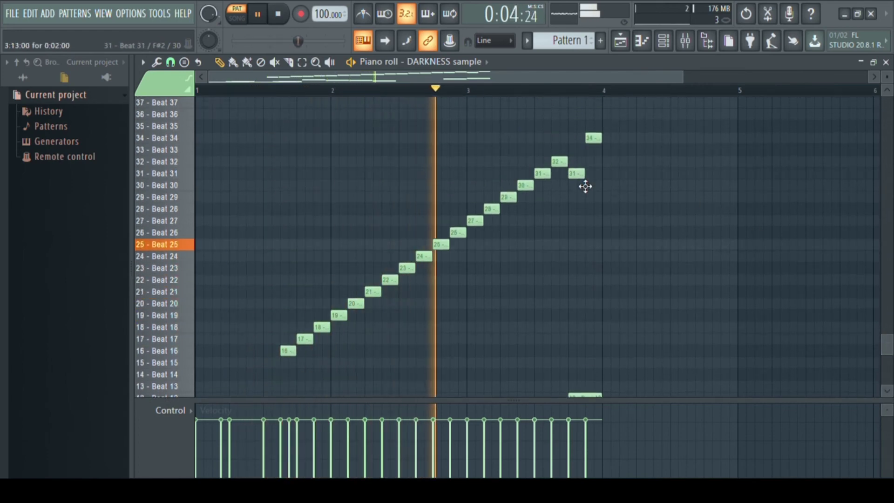
{"action": "left_click_drag", "start_coordinate": [603, 147], "coordinate": [602, 170]}
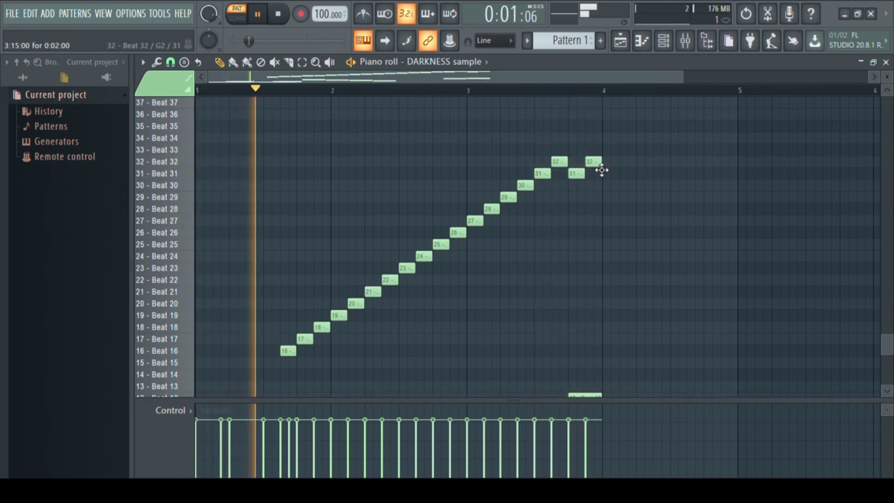
Step: Add a descending lead-in to the Beat 16 note, from Beat 21 at 1:01:00 to Beat 17 at 1:09:00
{"action": "left_click_drag", "start_coordinate": [887, 346], "coordinate": [889, 366]}
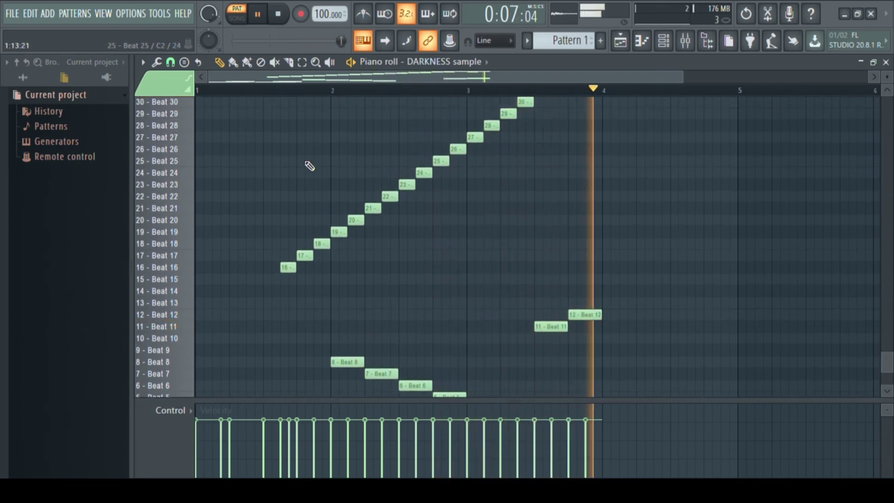
{"action": "left_click", "coordinate": [270, 257]}
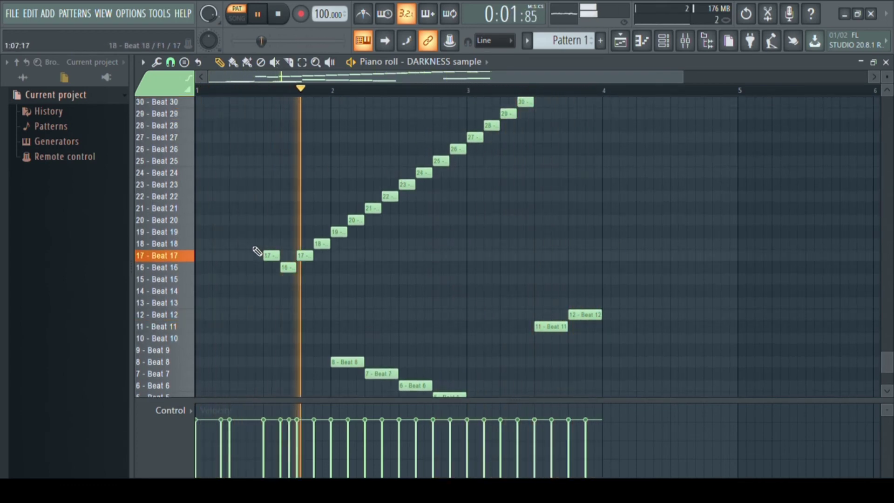
{"action": "left_click", "coordinate": [254, 244]}
{"action": "left_click", "coordinate": [236, 233]}
{"action": "left_click", "coordinate": [219, 220]}
{"action": "left_click", "coordinate": [202, 209]}
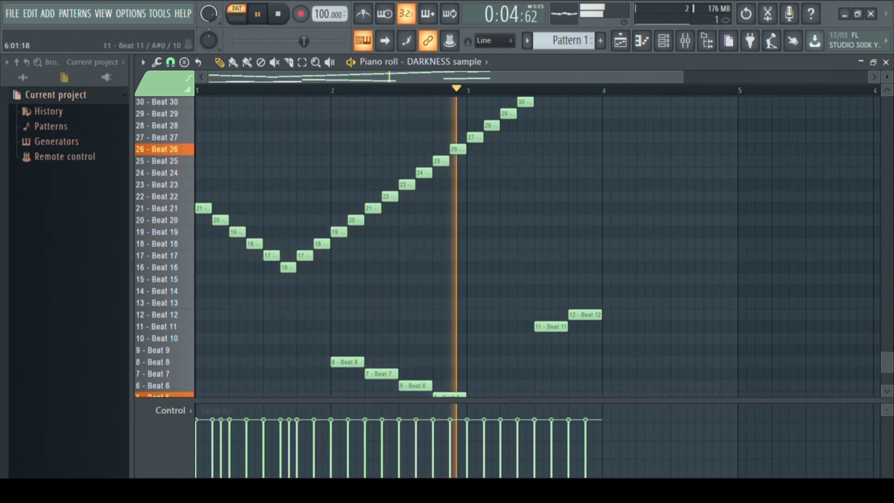
Step: Return to the playlist, stop playback and render the edited Pattern 1 as a second audio clip
{"action": "left_click_drag", "start_coordinate": [887, 364], "coordinate": [890, 380]}
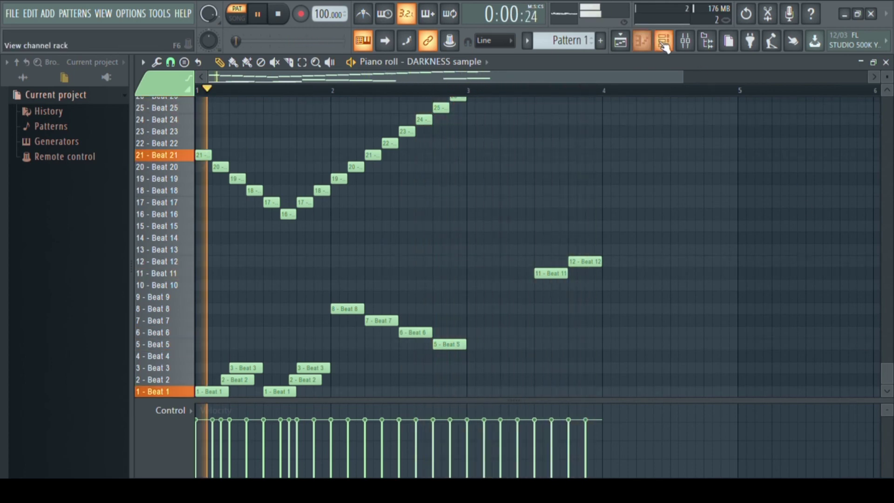
{"action": "left_click", "coordinate": [624, 42]}
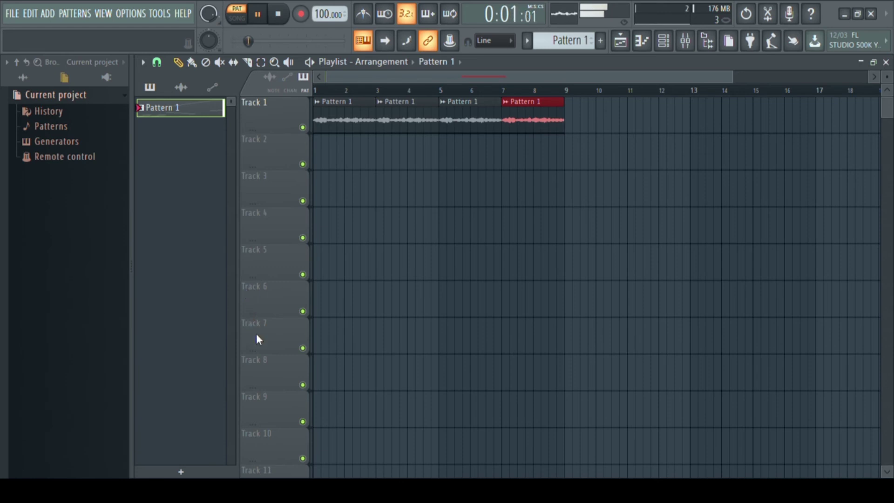
{"action": "key", "text": "space"}
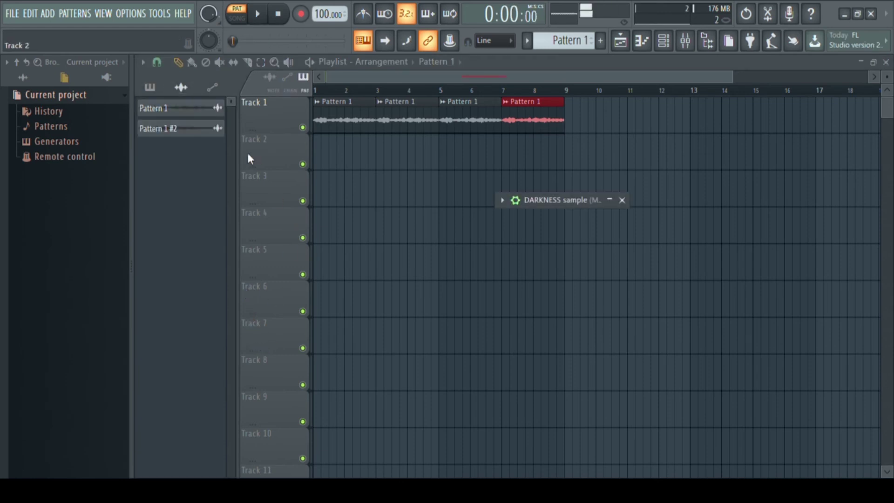
Step: Place the Pattern 1 #2 audio clip on Track 1 at bar 9 and play the arrangement in song mode
{"action": "left_click_drag", "start_coordinate": [180, 133], "coordinate": [565, 122]}
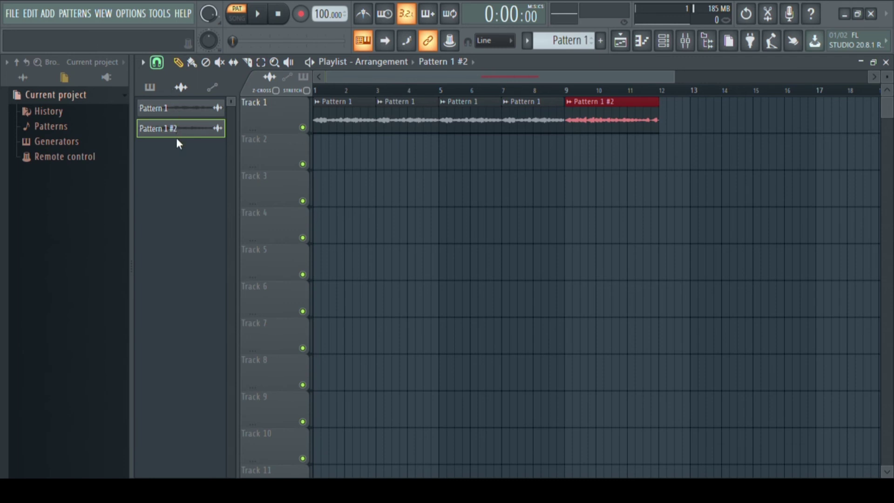
{"action": "right_click", "coordinate": [615, 120]}
{"action": "left_click_drag", "start_coordinate": [187, 126], "coordinate": [569, 120]}
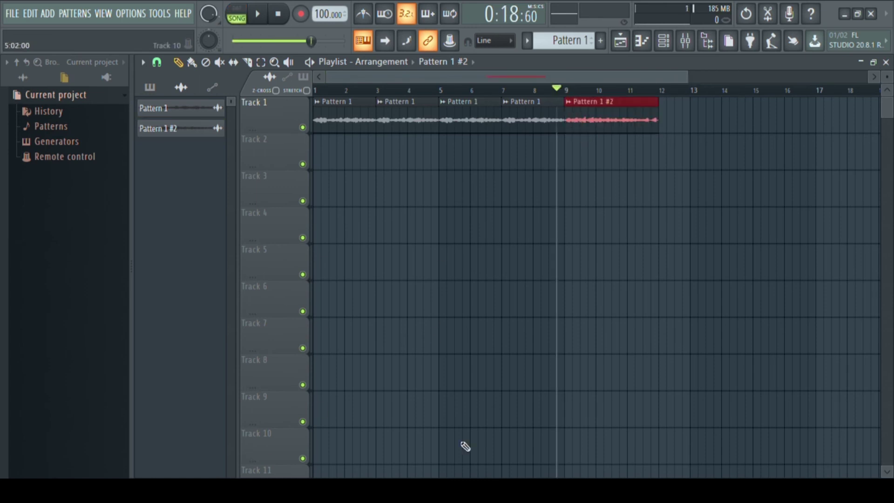
{"action": "left_click_drag", "start_coordinate": [695, 79], "coordinate": [669, 89]}
{"action": "key", "text": "space"}
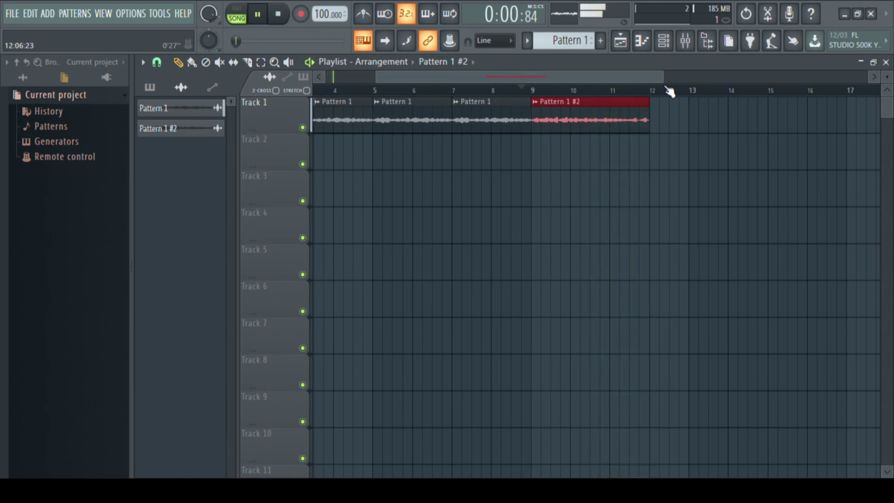
Step: Duplicate the Pattern 1 #2 clip on Track 1 three times, back to back from bar 12 up to bar 21
{"action": "key", "text": "ctrl+b"}
{"action": "key", "text": "ctrl+b"}
{"action": "key", "text": "ctrl+b"}
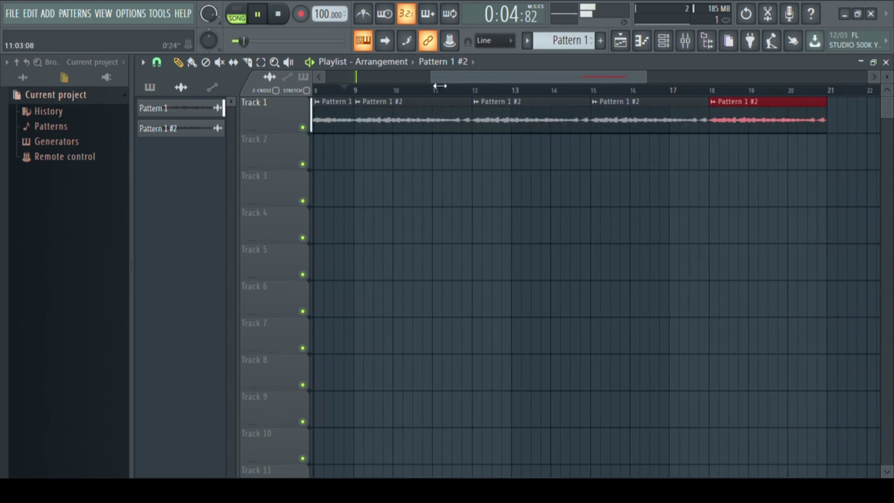
{"action": "left_click_drag", "start_coordinate": [435, 81], "coordinate": [333, 81]}
{"action": "left_click", "coordinate": [220, 62]}
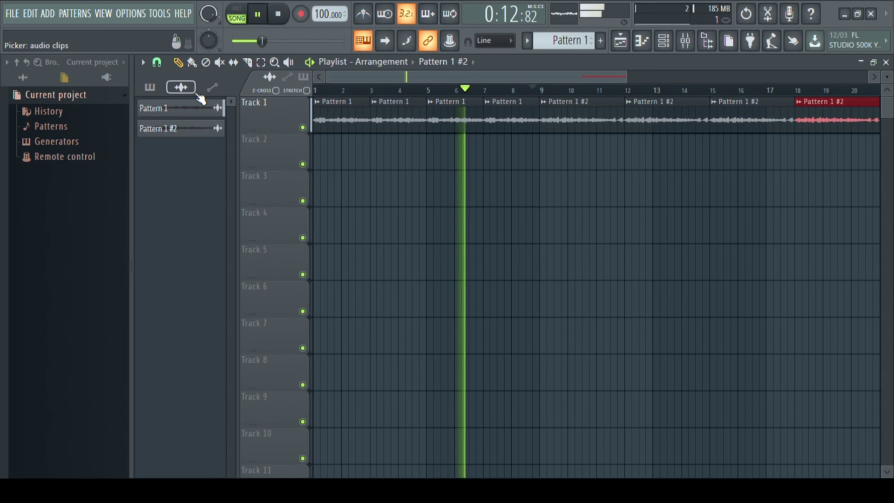
Step: Select Pattern 1 among the patterns and open the channel rack with all channels shown
{"action": "left_click", "coordinate": [156, 91]}
{"action": "left_click", "coordinate": [178, 109]}
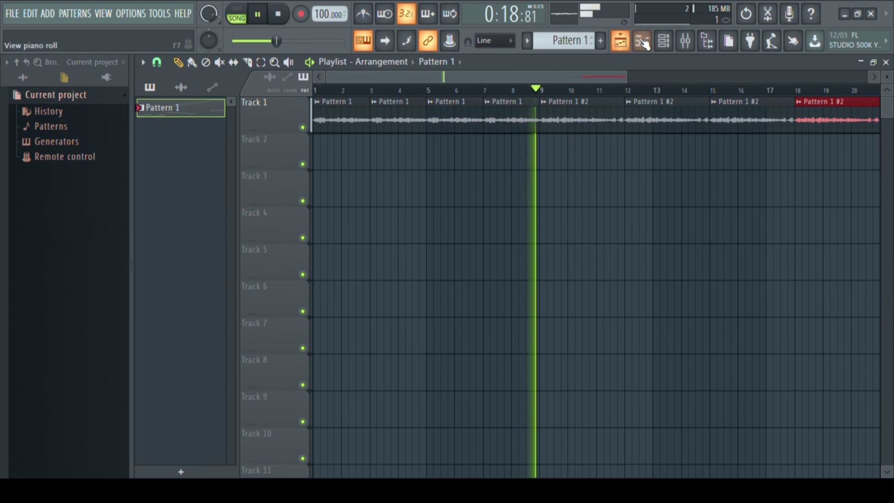
{"action": "left_click", "coordinate": [664, 42]}
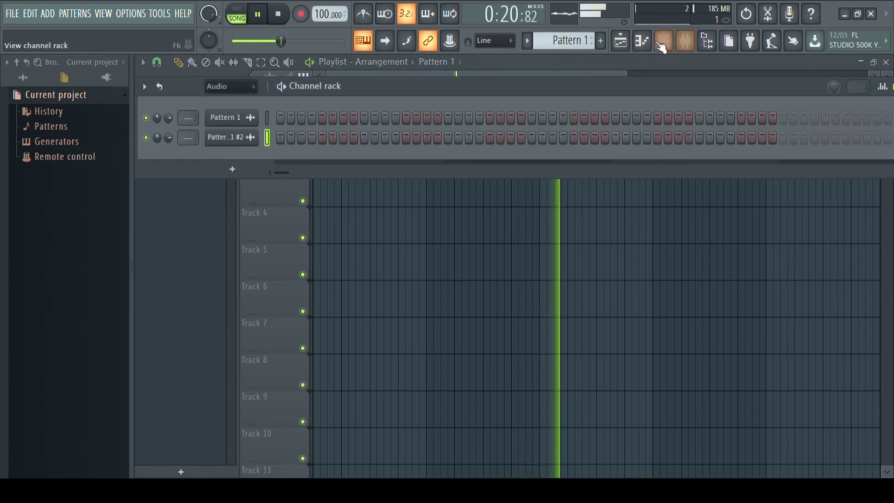
{"action": "left_click", "coordinate": [230, 99]}
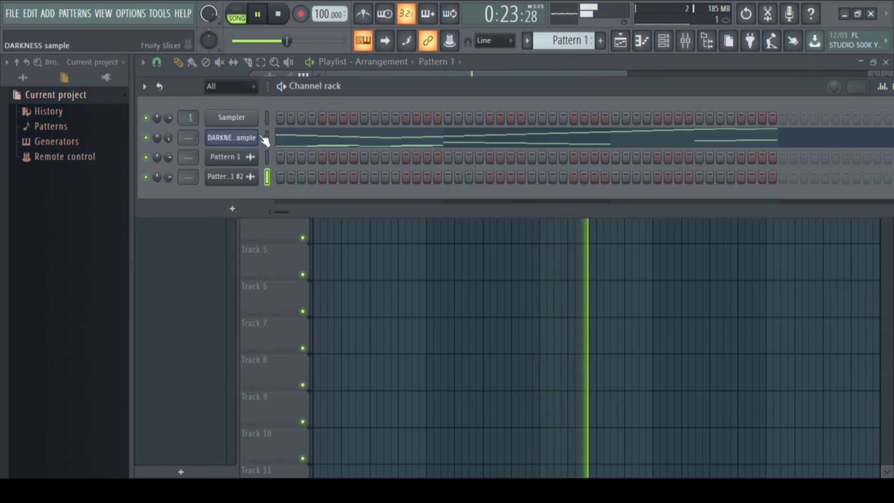
Step: Open the DARKNESS sample channel's settings, restore the window beneath the channel rack and show the Fruity Slicer plugin page
{"action": "left_click", "coordinate": [232, 138]}
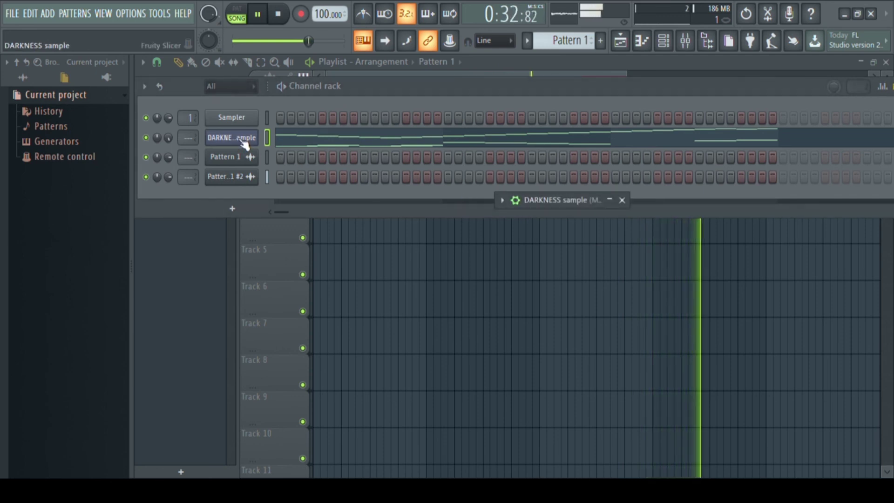
{"action": "left_click", "coordinate": [558, 198]}
{"action": "left_click_drag", "start_coordinate": [561, 197], "coordinate": [289, 191]}
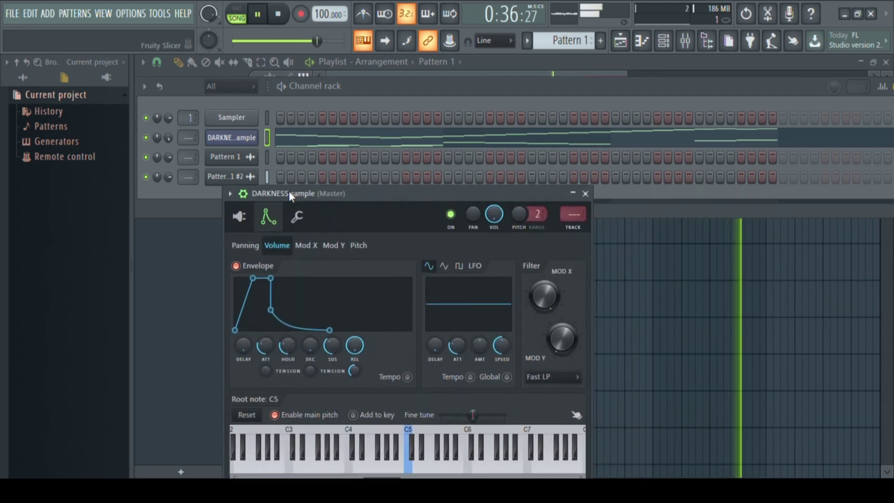
{"action": "left_click", "coordinate": [248, 209]}
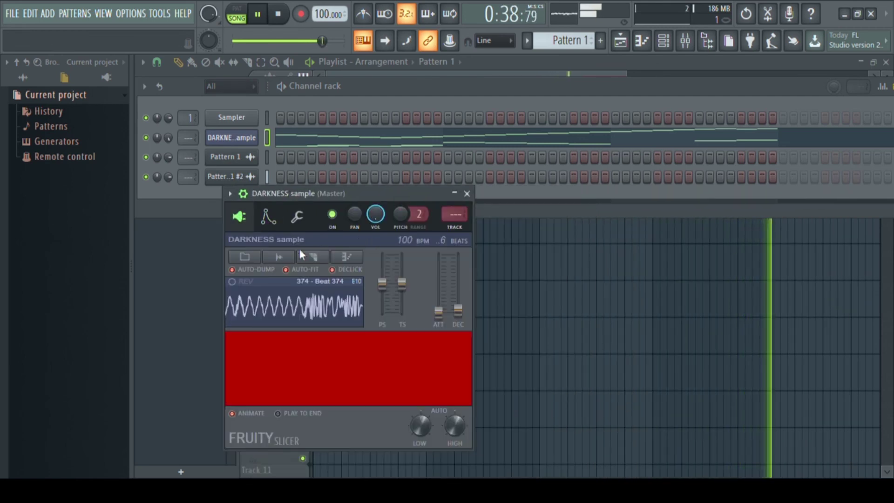